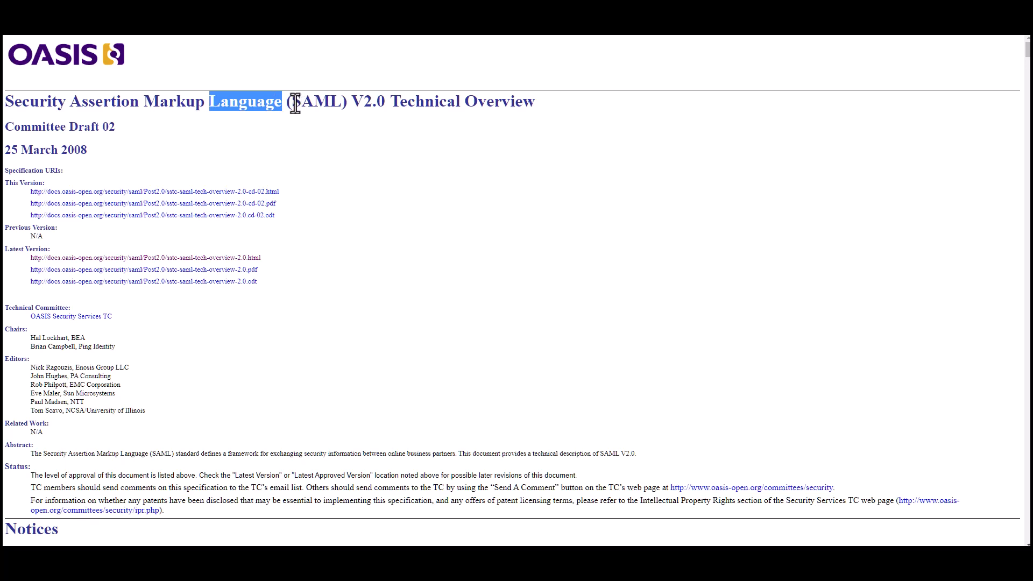
Step: Highlight the SAML acronym in the title and the 25 March 2008 date
drag(292, 102, 341, 103)
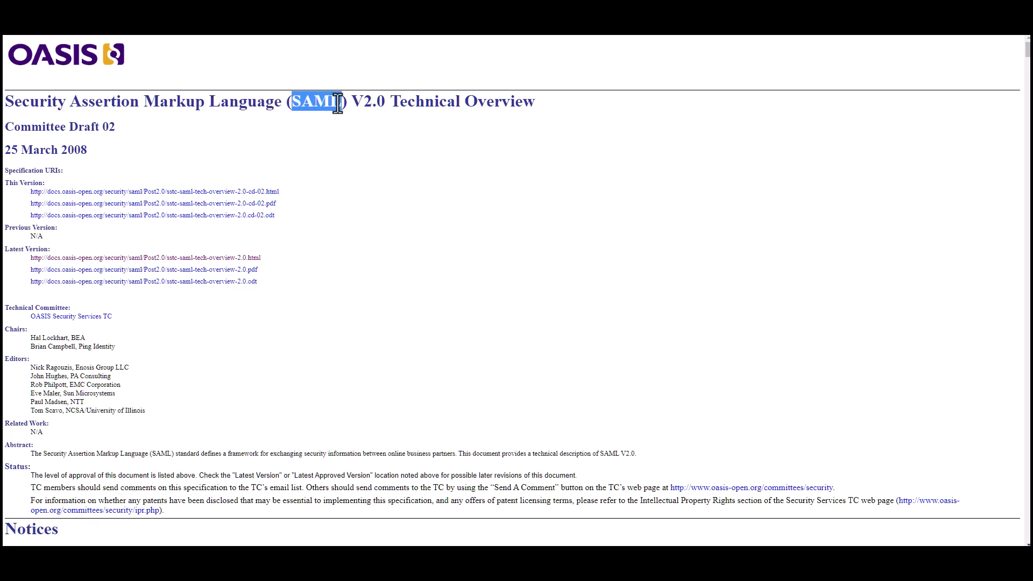
click(163, 144)
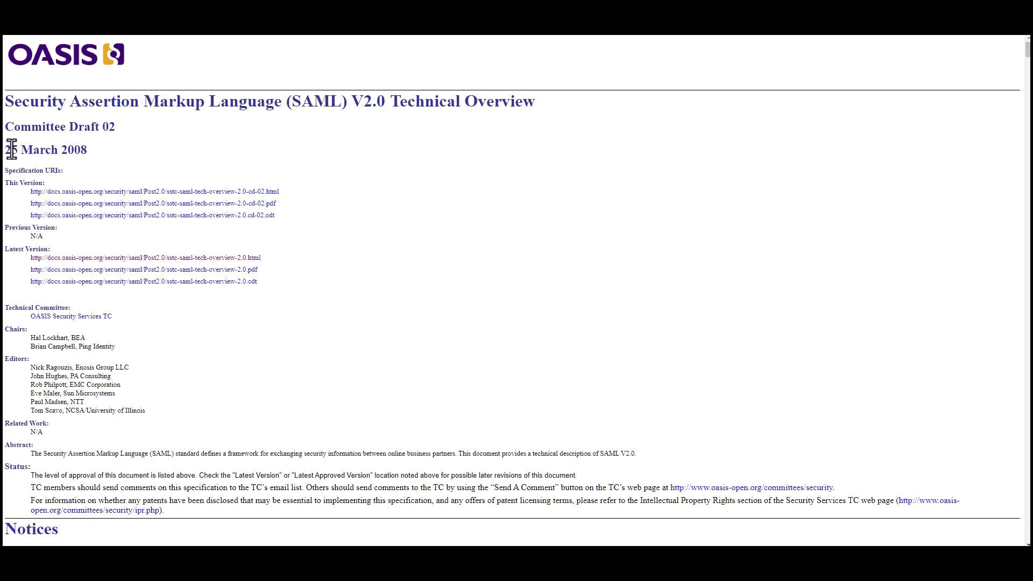
drag(7, 150, 99, 161)
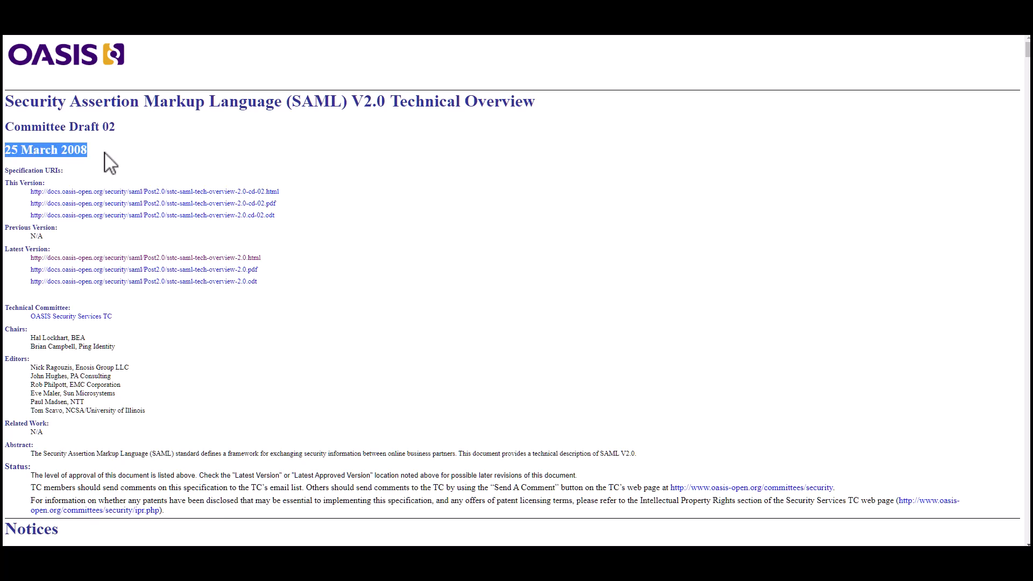
click(129, 154)
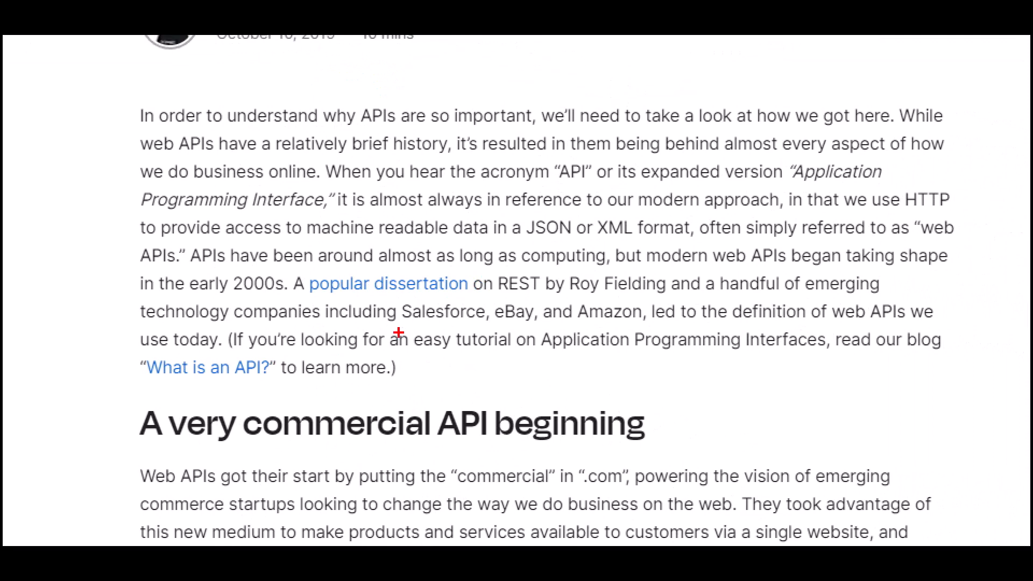
Step: Underline the 'popular dissertation on REST by Roy Fielding' mention and move to the Oracle article
mouse_move(300, 297)
mouse_down()
mouse_move(475, 307)
mouse_move(667, 295)
mouse_up()
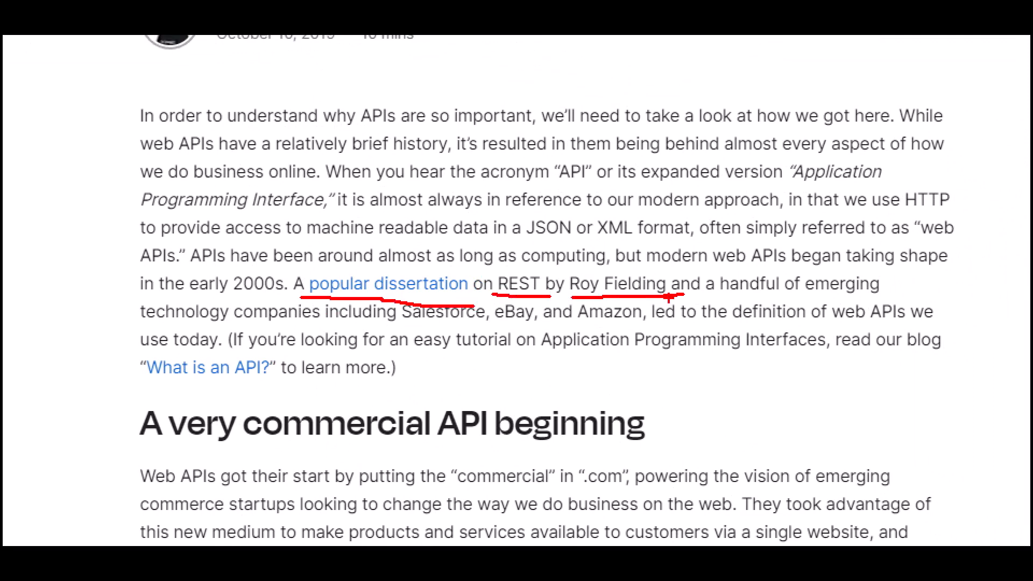
key(Escape)
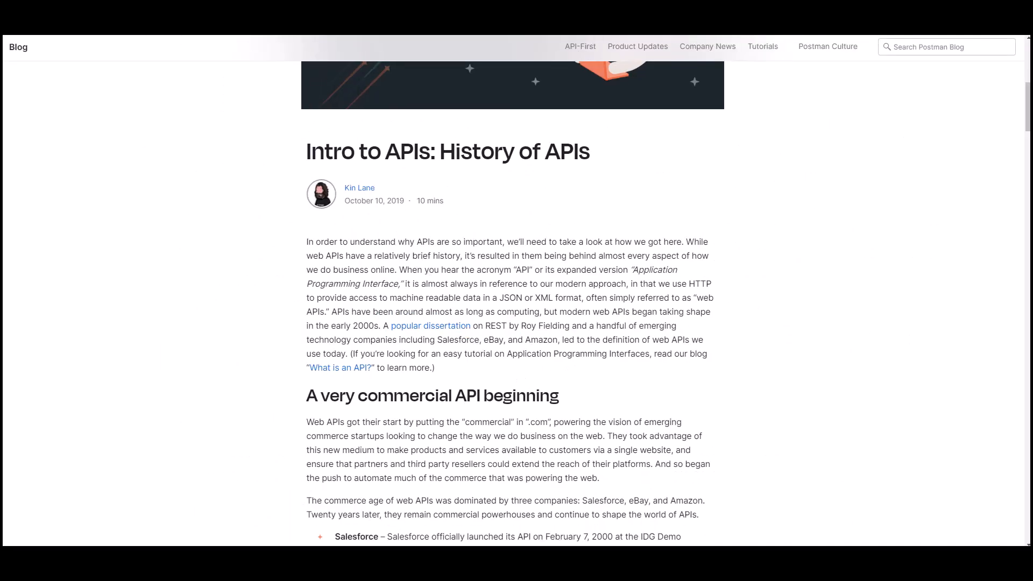
click(307, 2)
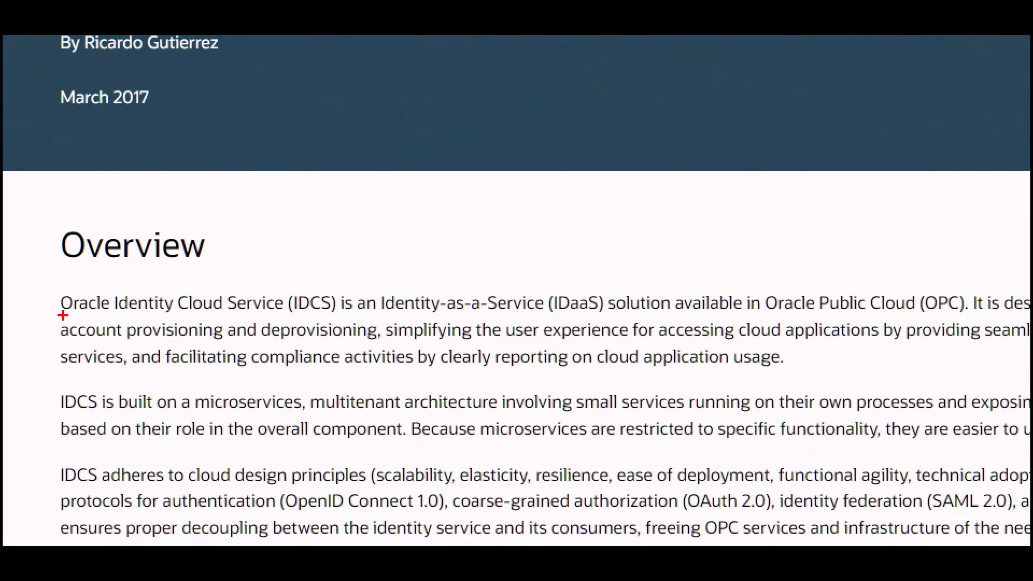
drag(63, 316, 96, 316)
mouse_move(295, 318)
mouse_down()
mouse_move(550, 308)
mouse_move(661, 316)
mouse_up()
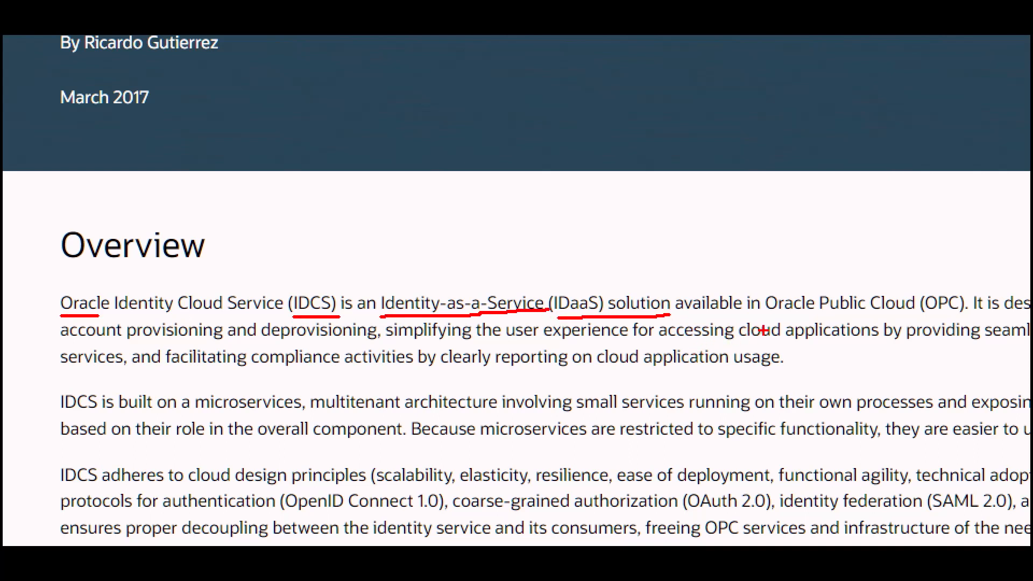
drag(767, 316, 989, 311)
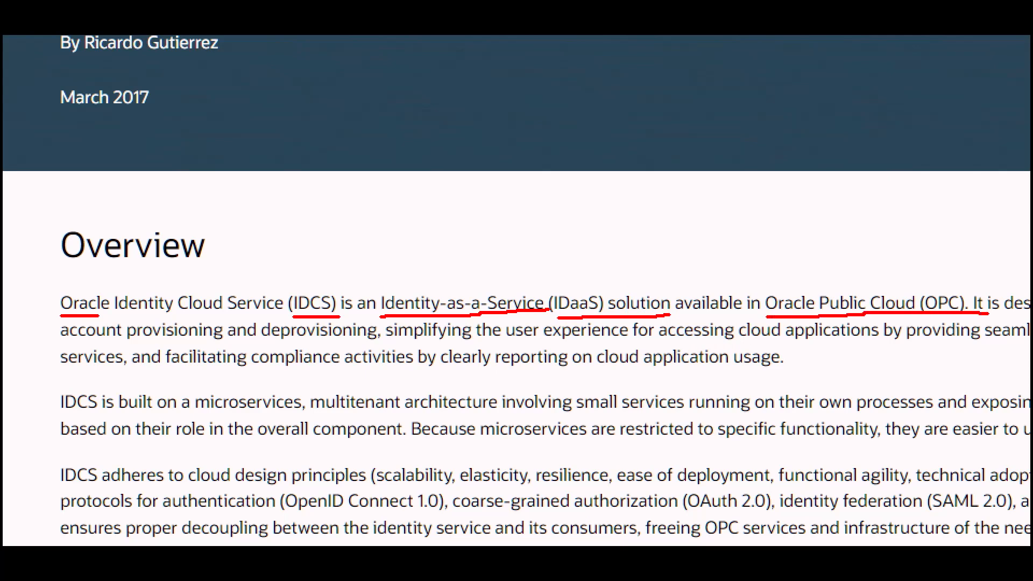
key(Escape)
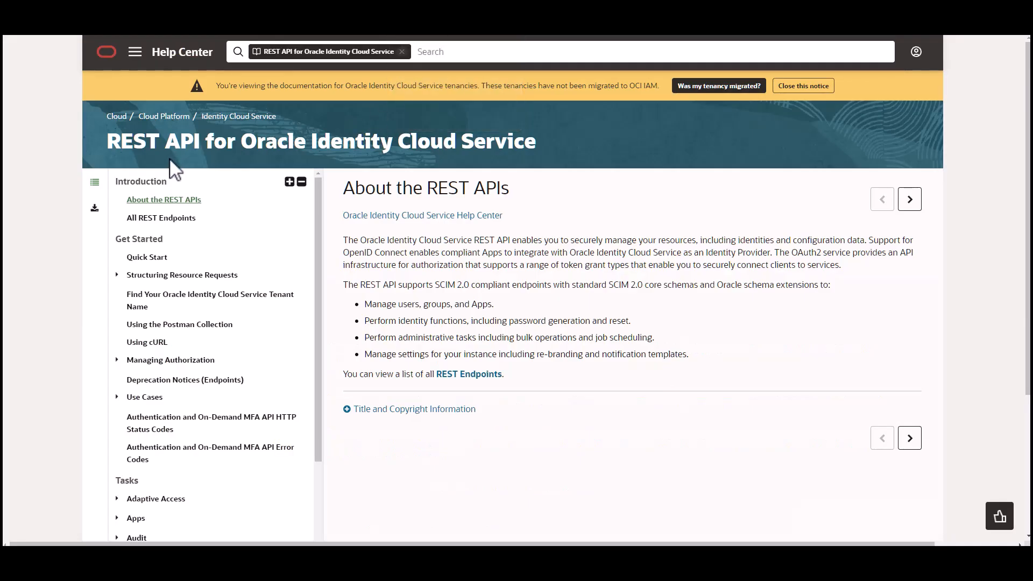
key(ctrl+1)
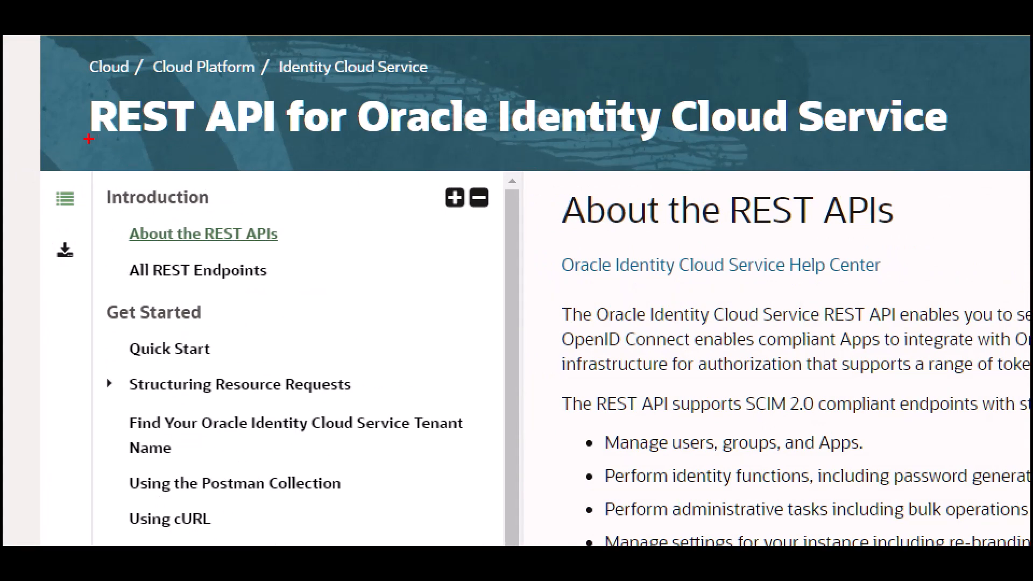
drag(89, 139, 226, 152)
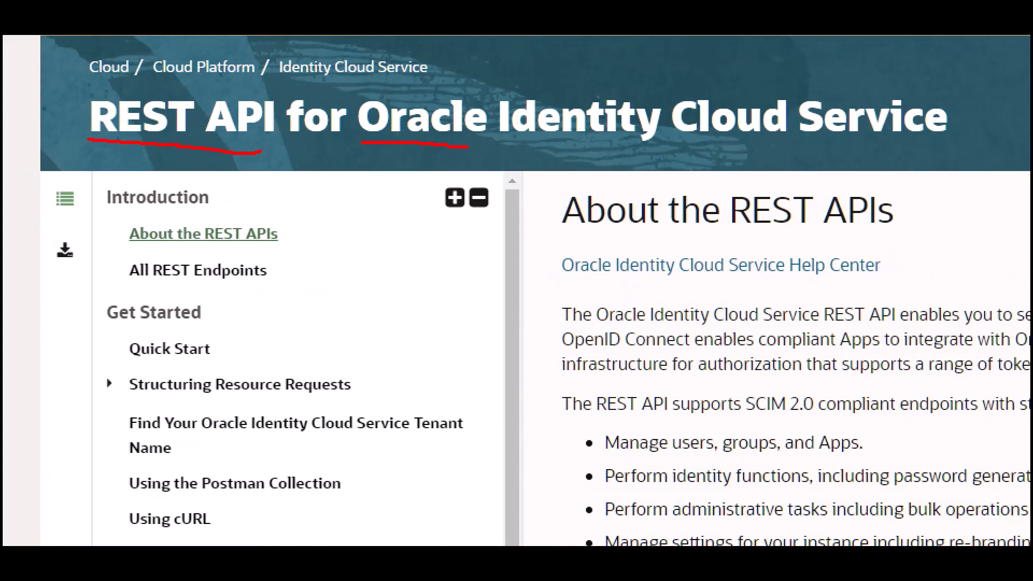
drag(467, 146, 954, 147)
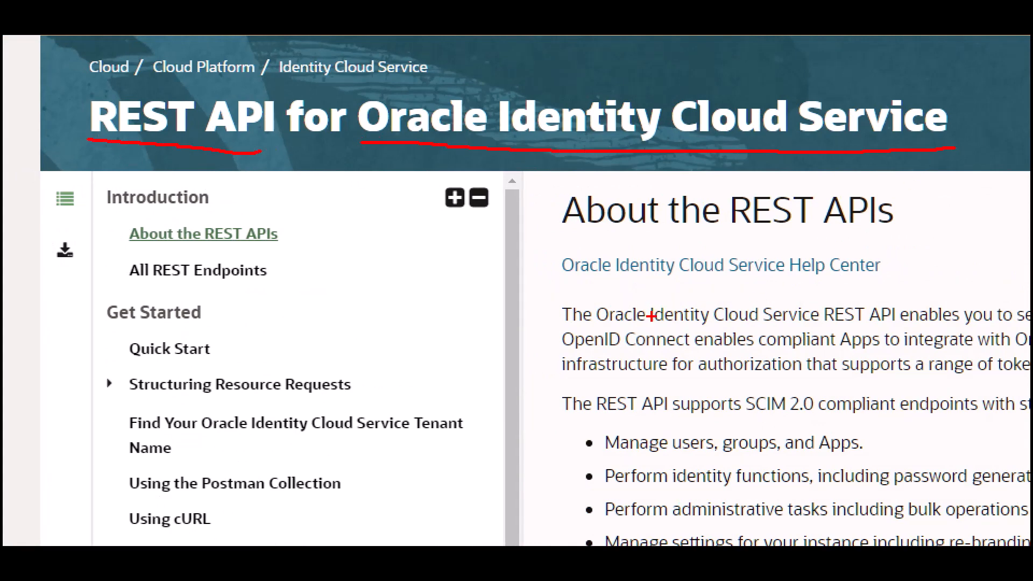
key(Escape)
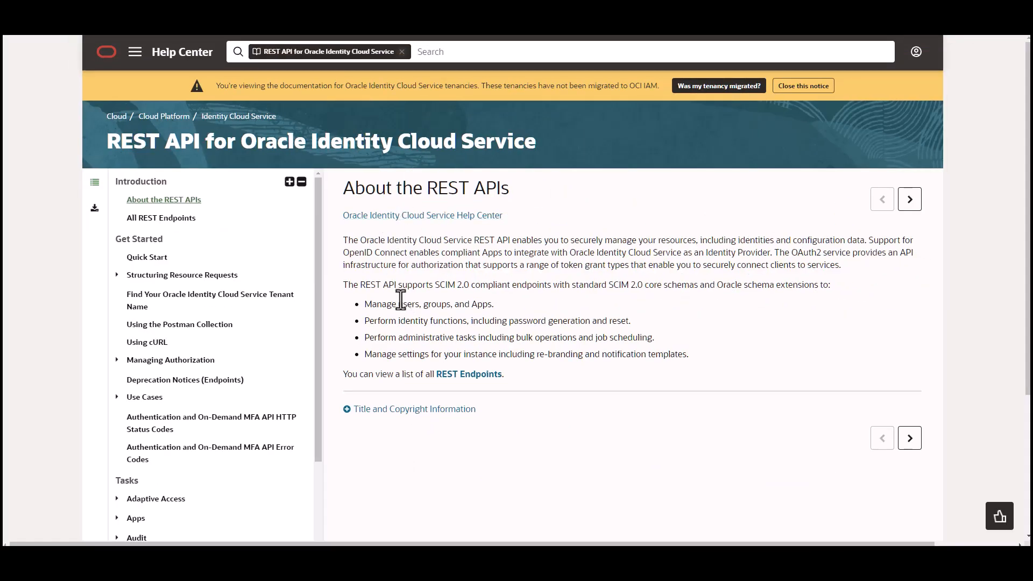
key(ctrl+1)
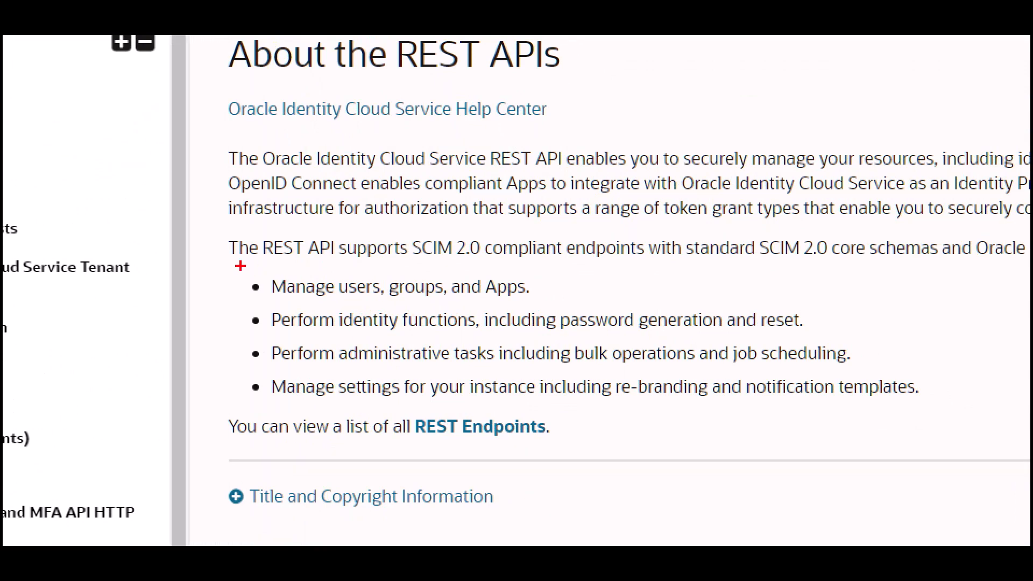
drag(235, 262, 508, 261)
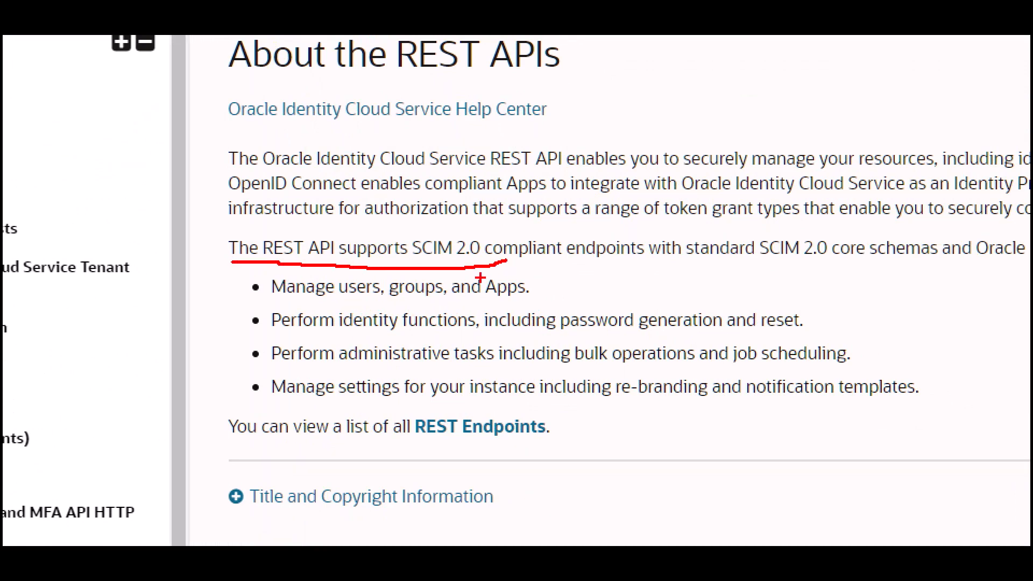
key(Escape)
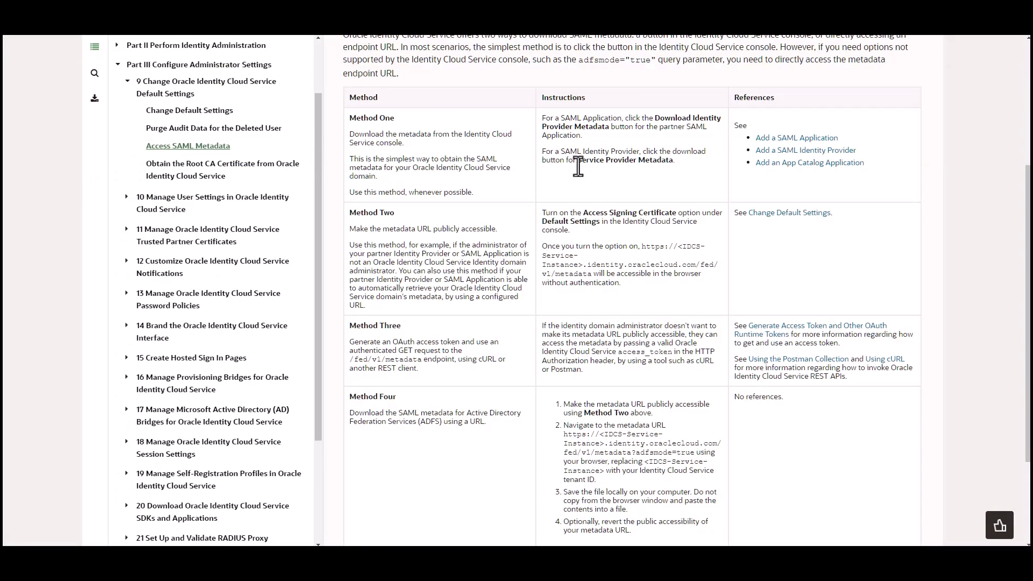
Step: Mark Method Two and its public metadata URL paragraph, then show the metadata XML tab
key(ctrl+1)
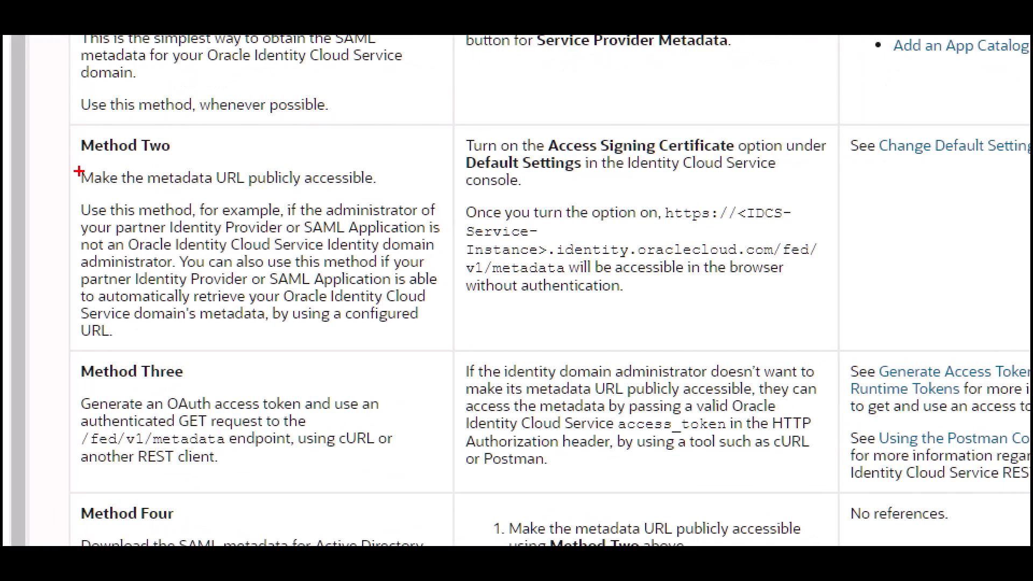
drag(84, 161, 170, 162)
drag(84, 190, 380, 190)
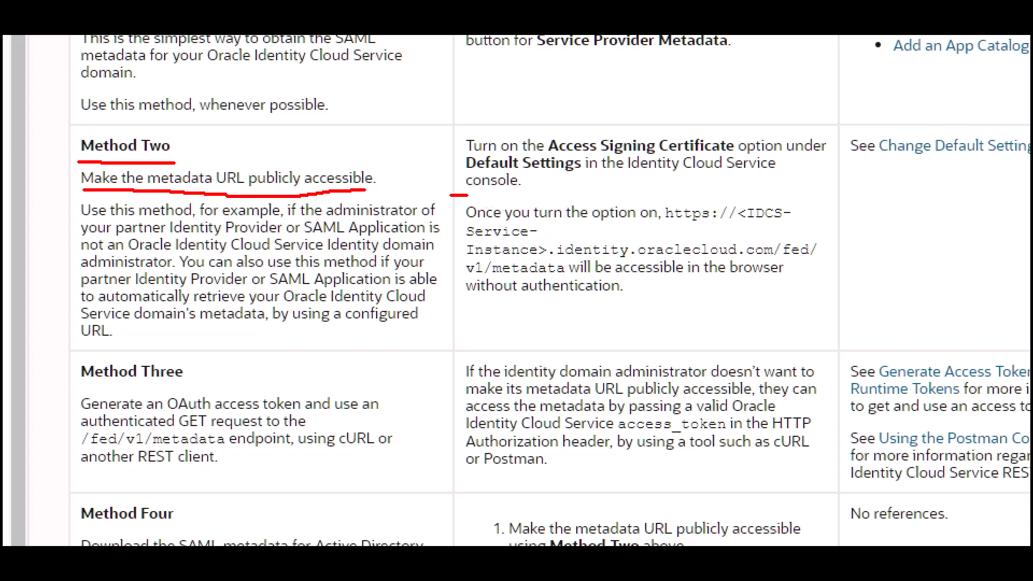
drag(451, 196, 457, 293)
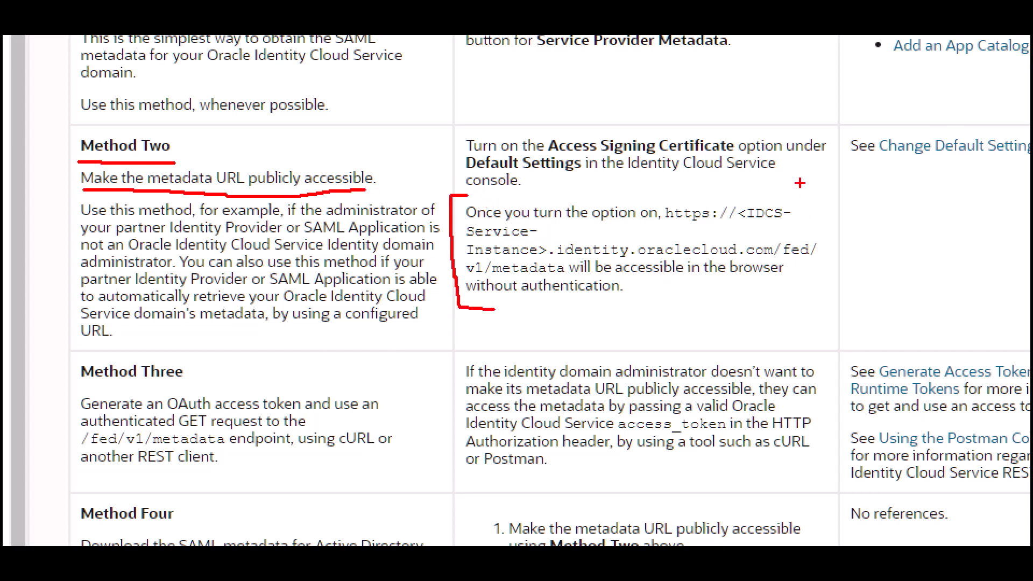
drag(827, 228, 821, 307)
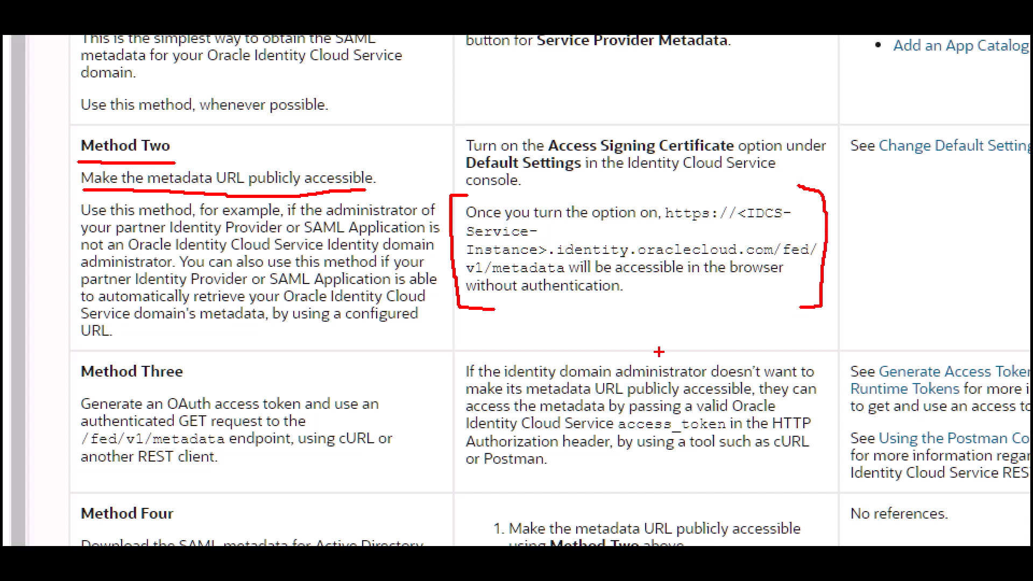
key(Escape)
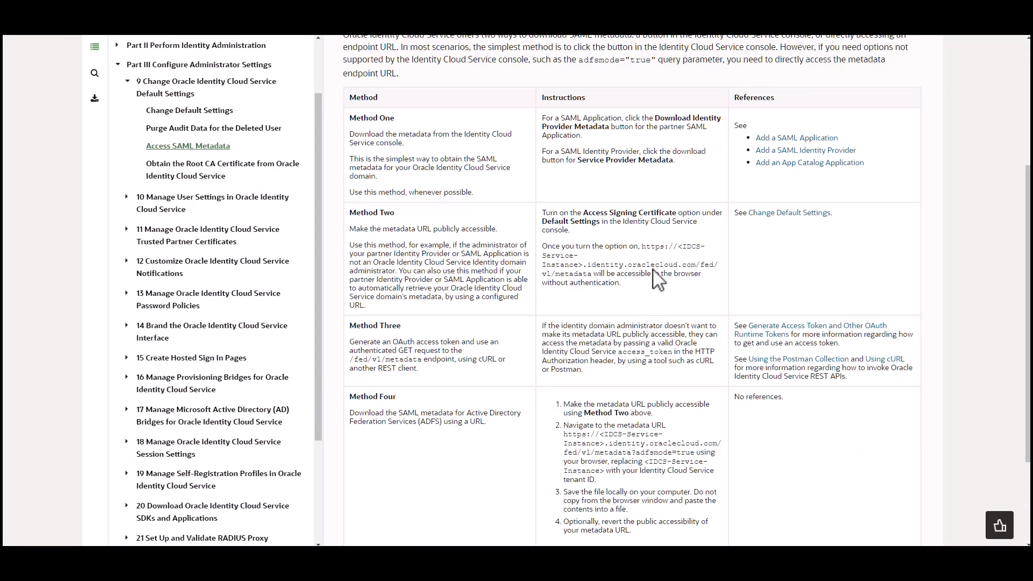
key(ctrl+Tab)
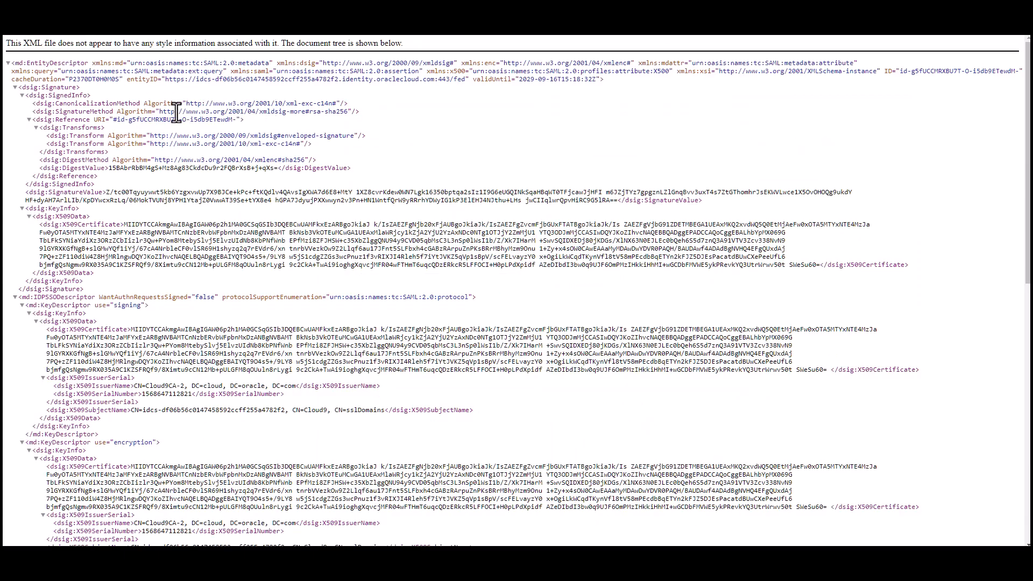
key(ctrl+1)
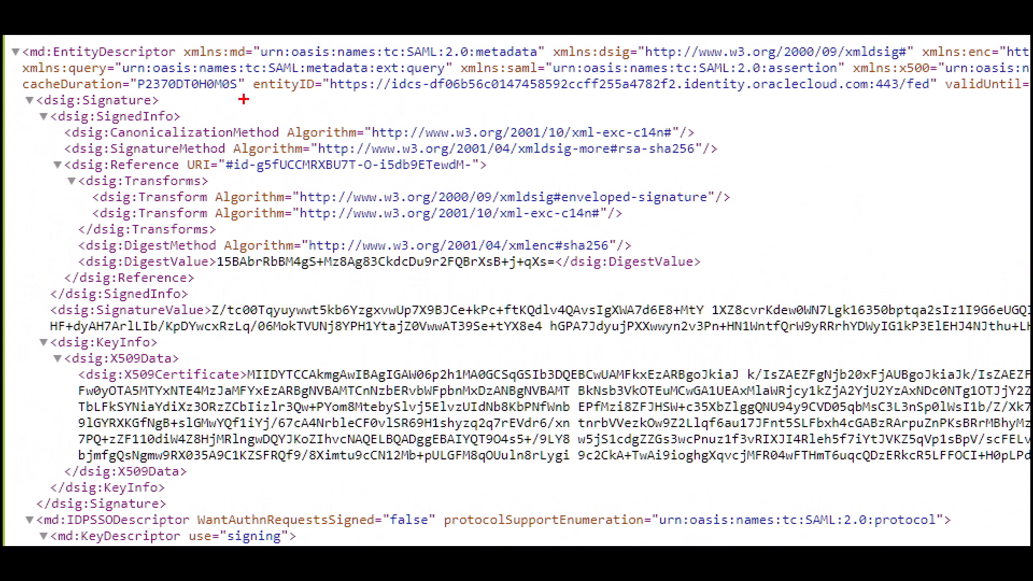
mouse_move(253, 96)
mouse_down()
mouse_move(311, 100)
mouse_move(254, 82)
mouse_up()
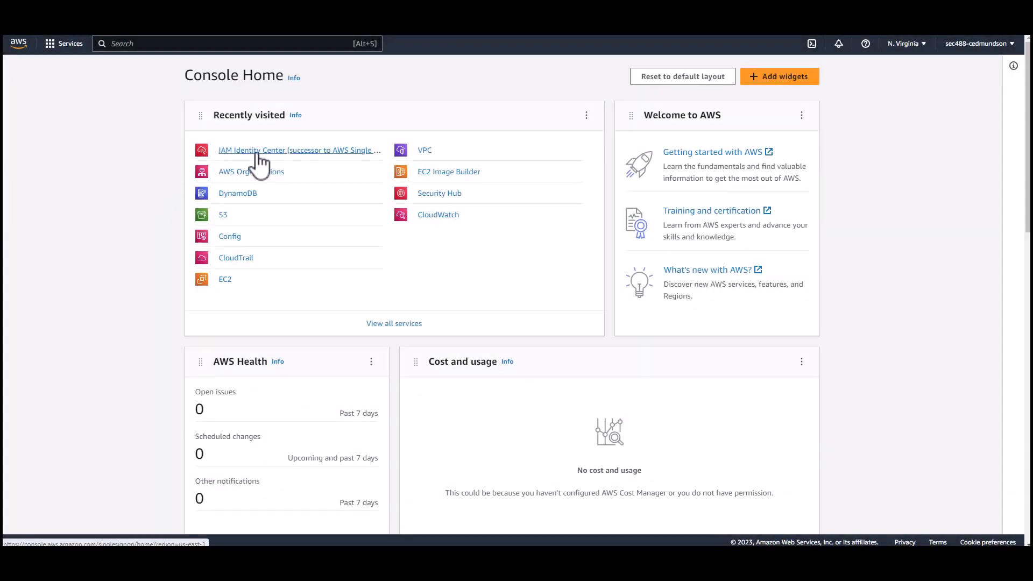
Step: Go to IAM Identity Center Settings and choose Change identity source from Actions
click(257, 155)
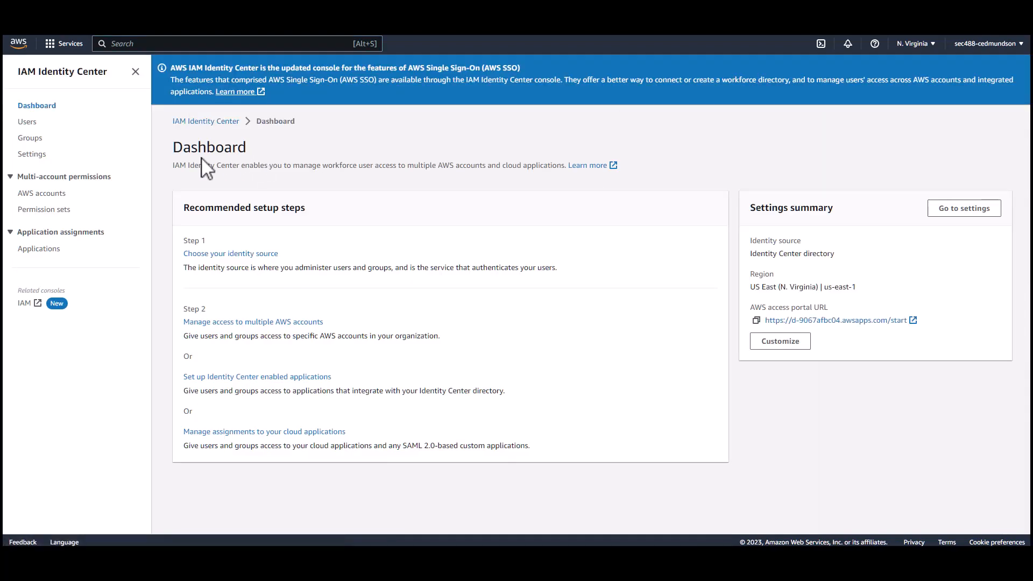
click(32, 154)
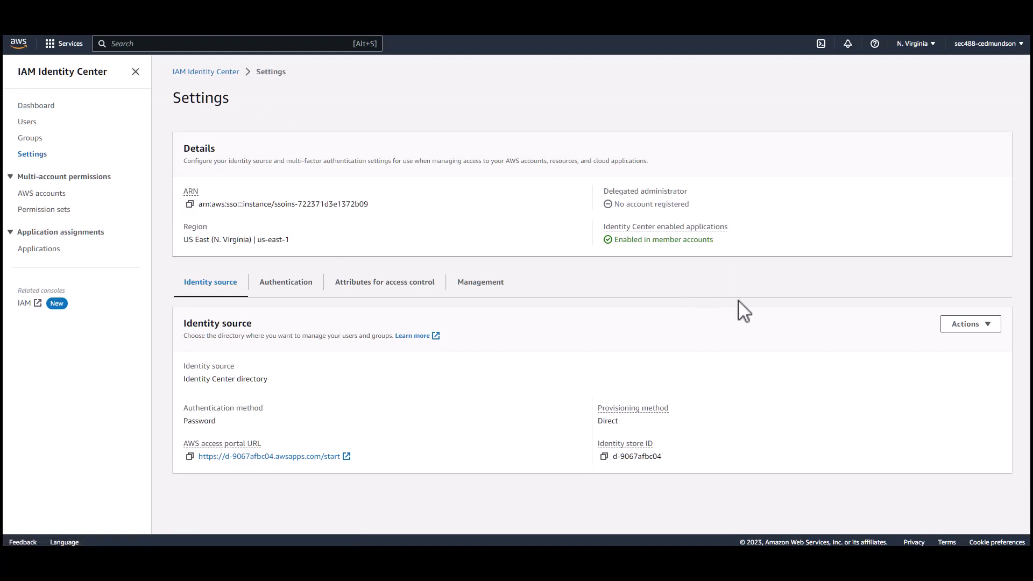
click(967, 326)
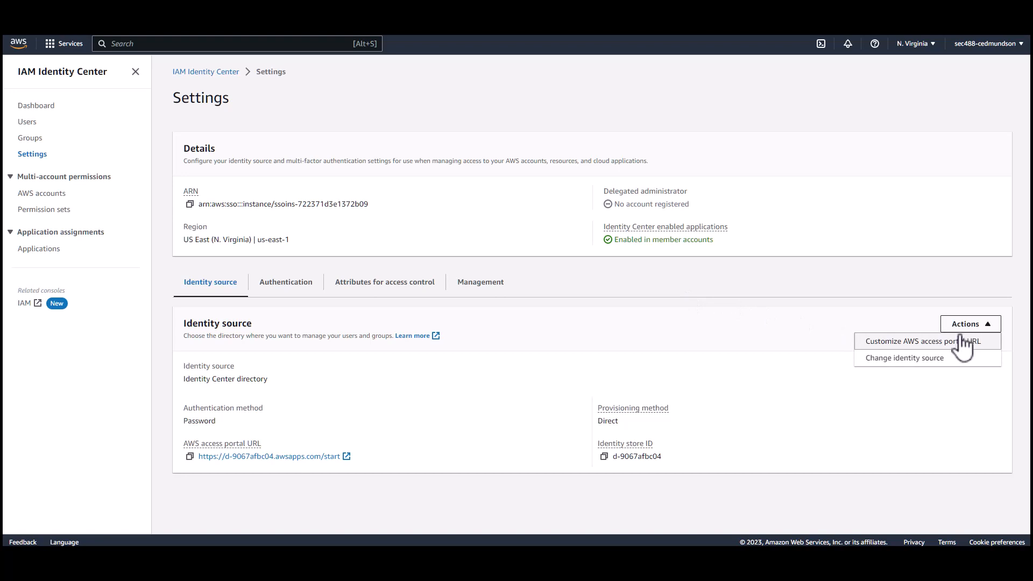
click(926, 360)
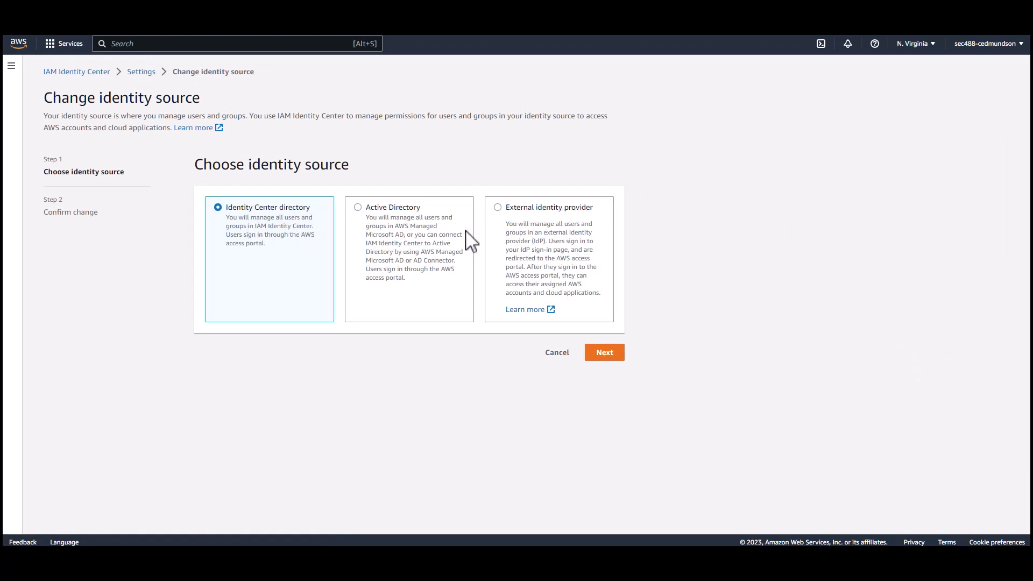
Step: Choose External identity provider and download the service provider metadata file
click(498, 209)
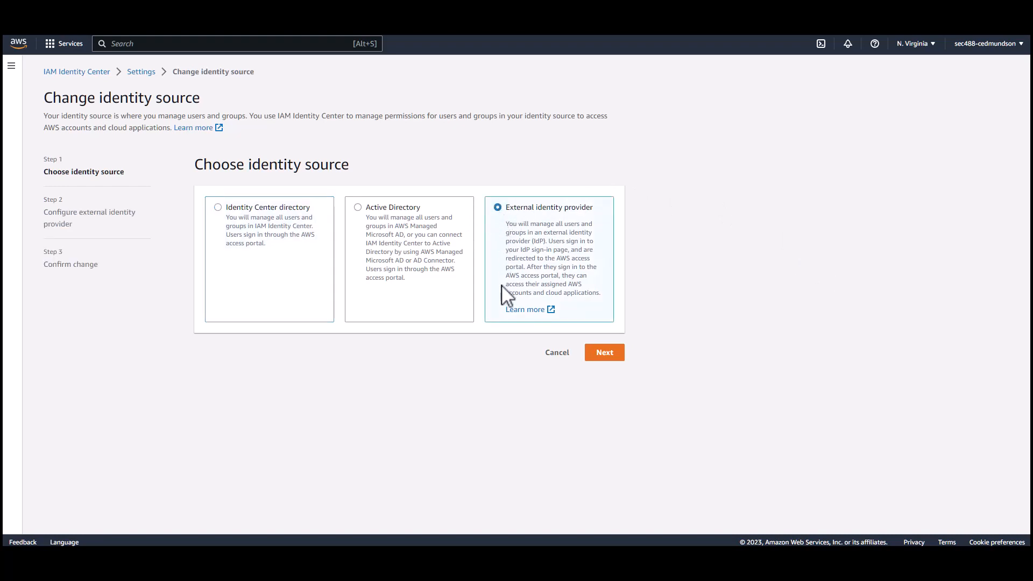
click(615, 358)
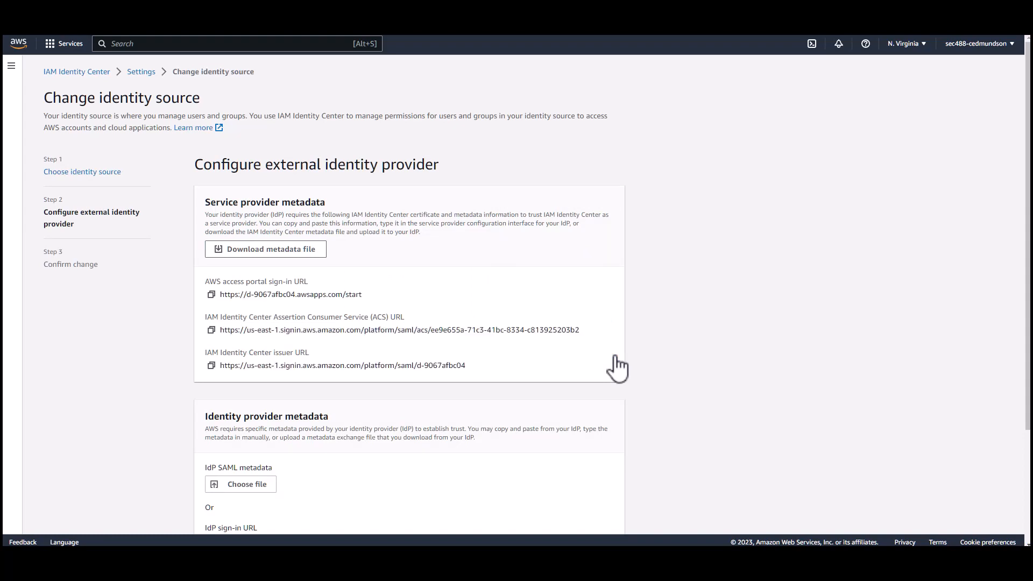
click(301, 250)
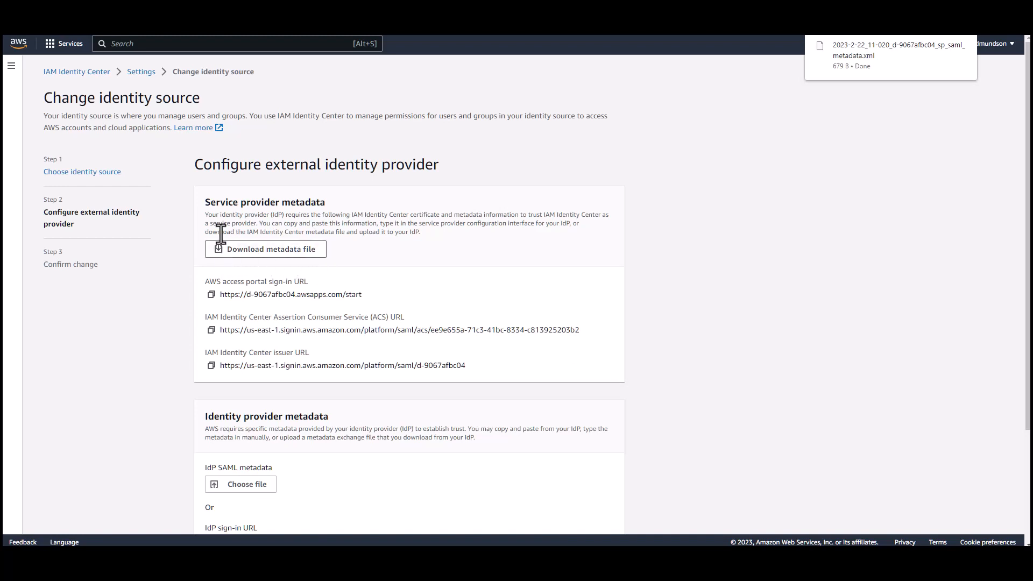
Step: Highlight the service provider metadata heading, access portal sign-in URL and ACS URL
drag(204, 202, 329, 205)
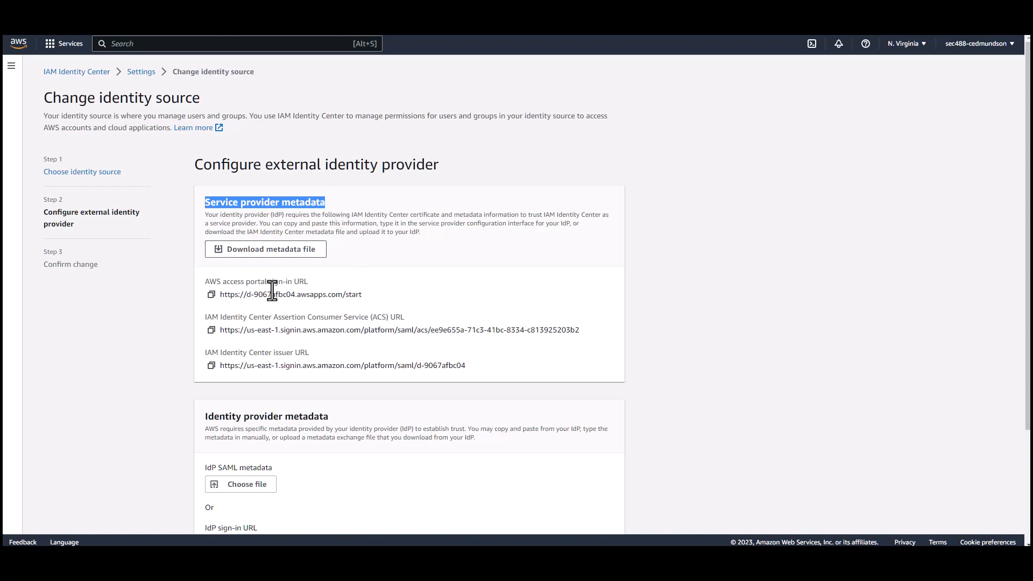
drag(203, 282, 396, 302)
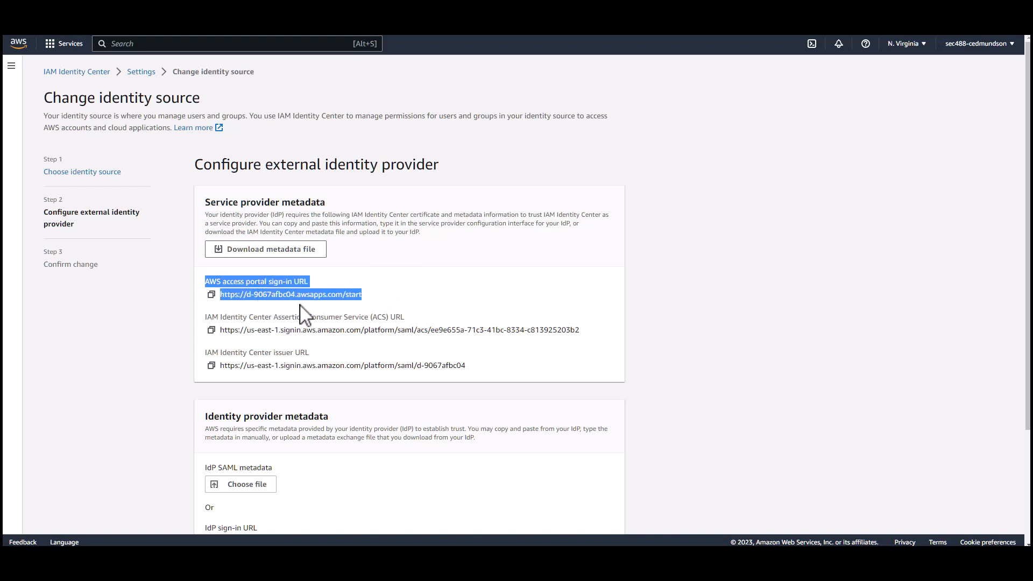
click(205, 324)
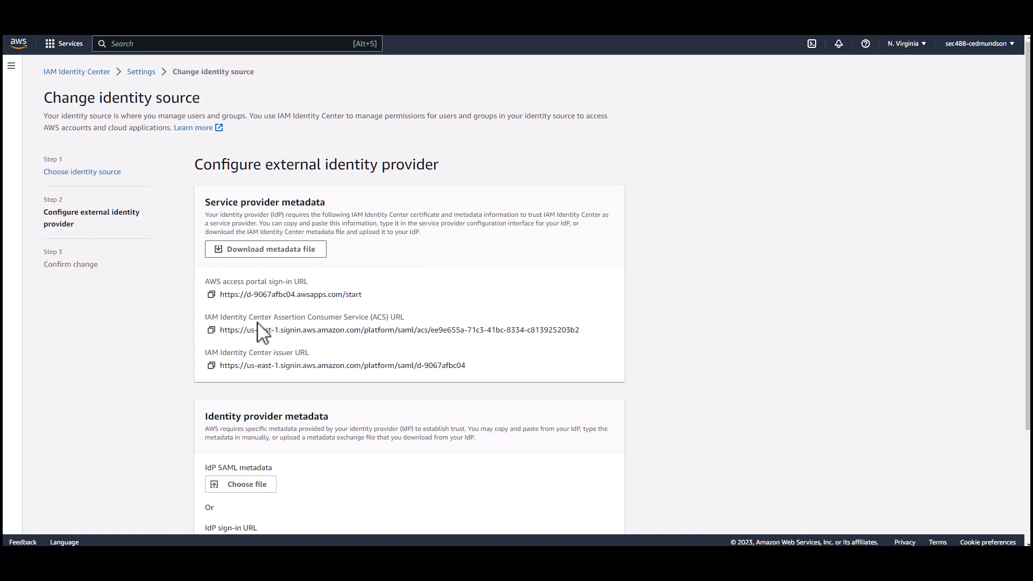
drag(205, 318, 414, 321)
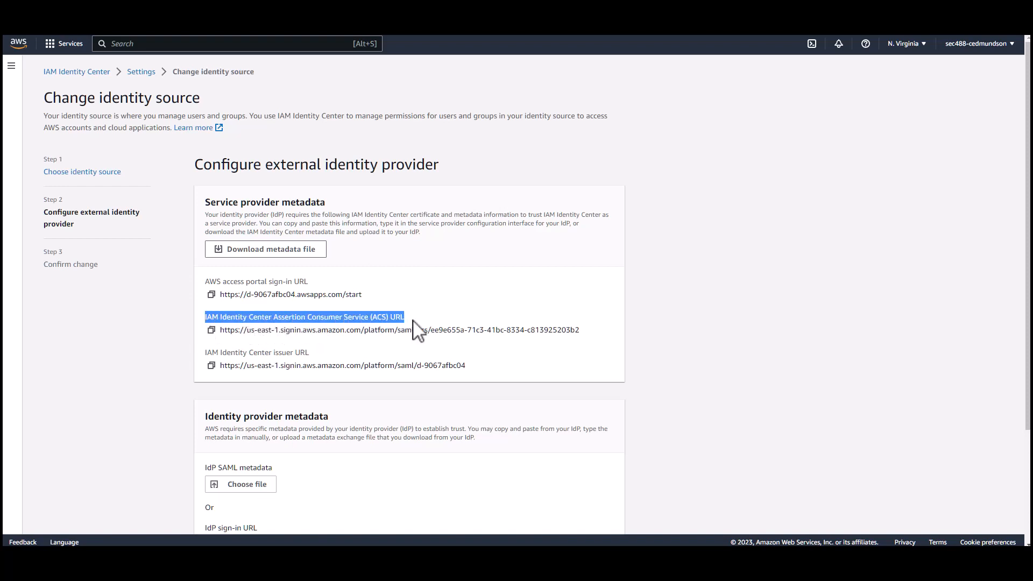
click(358, 344)
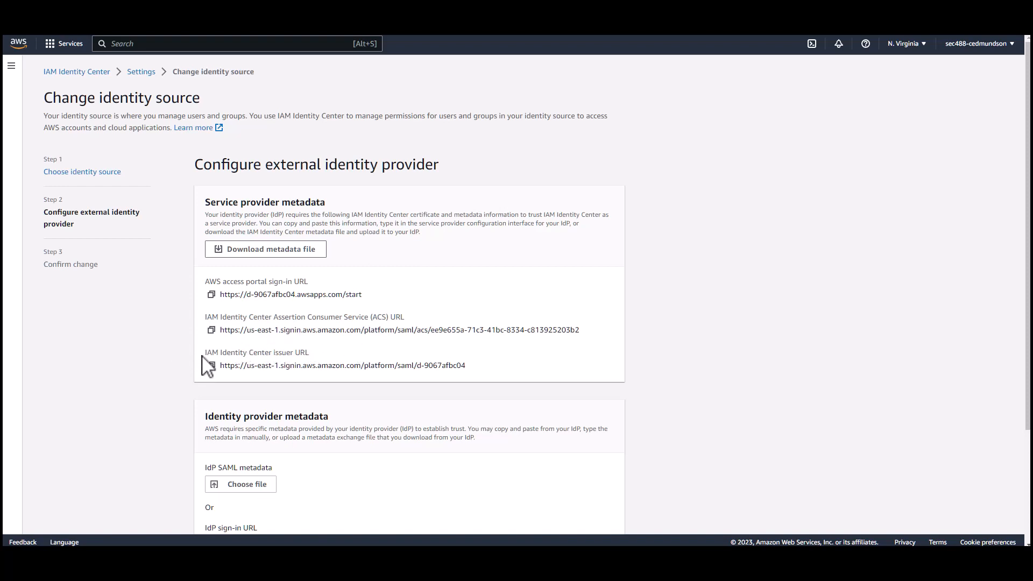
scroll(162, 378, down, 1)
scroll(162, 377, down, 3)
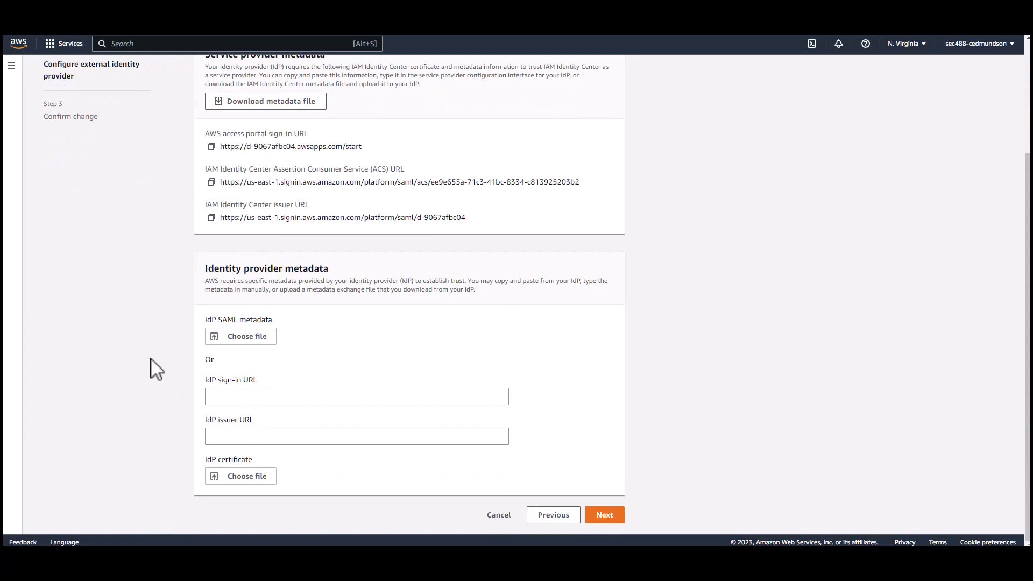
Step: Upload IDCSMetadata.xml as the IdP SAML metadata and continue to the review step
click(245, 339)
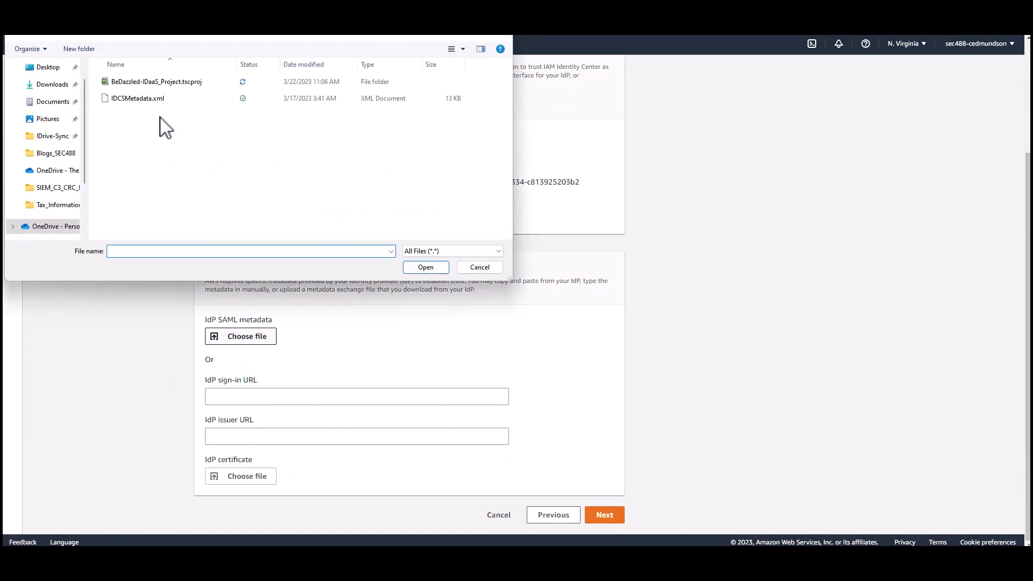
click(160, 100)
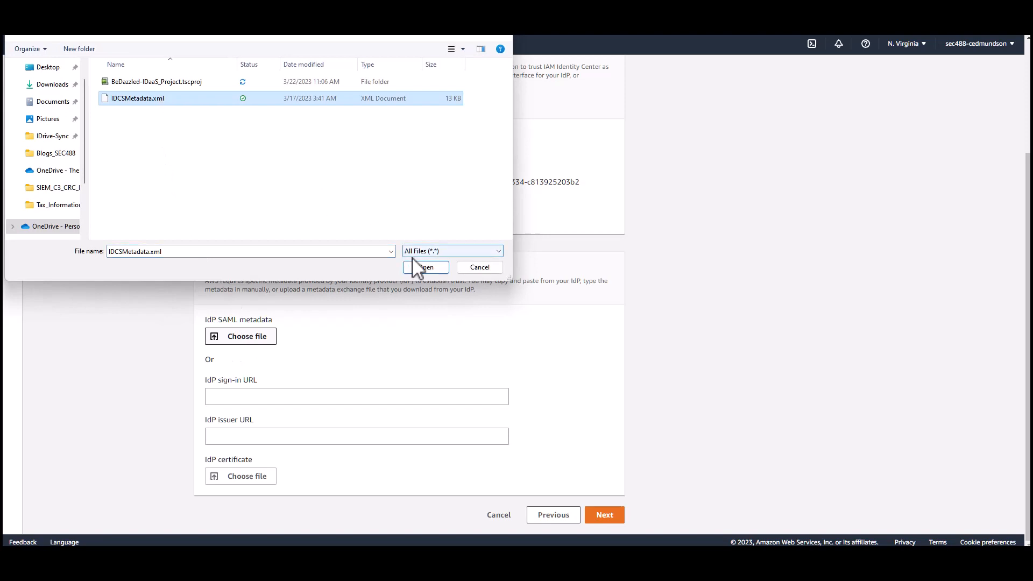
click(424, 267)
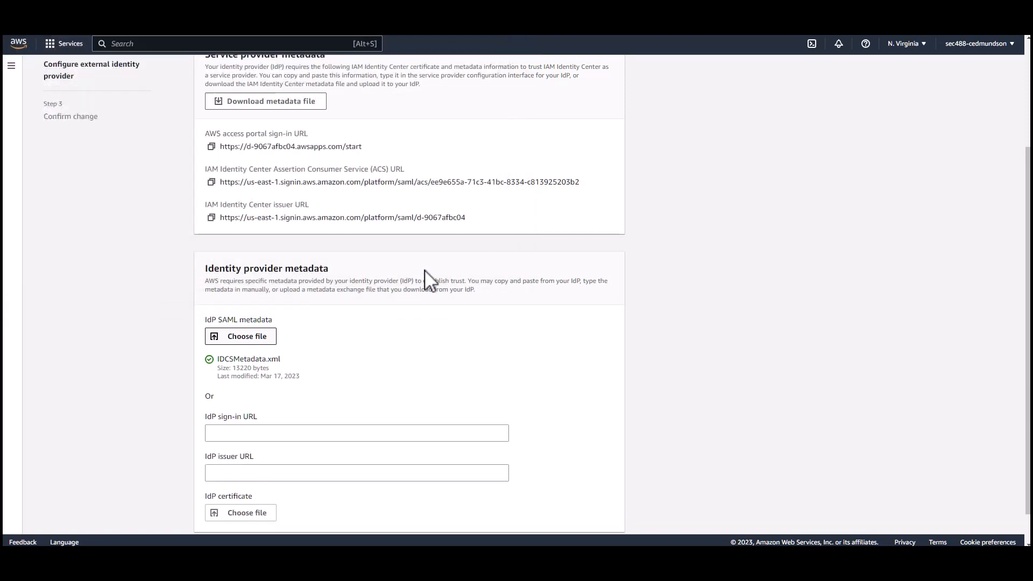
scroll(386, 344, down, 1)
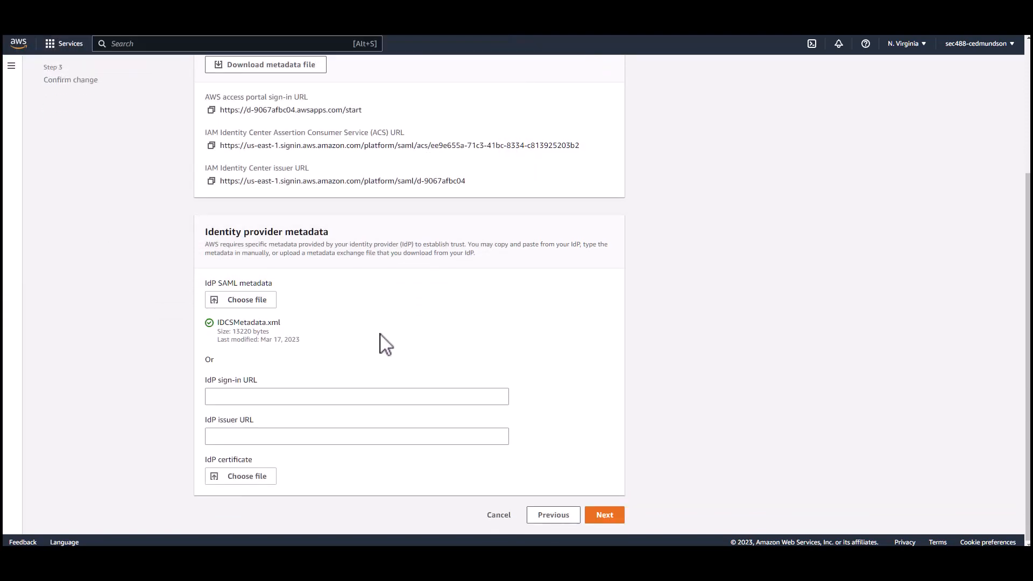
click(605, 516)
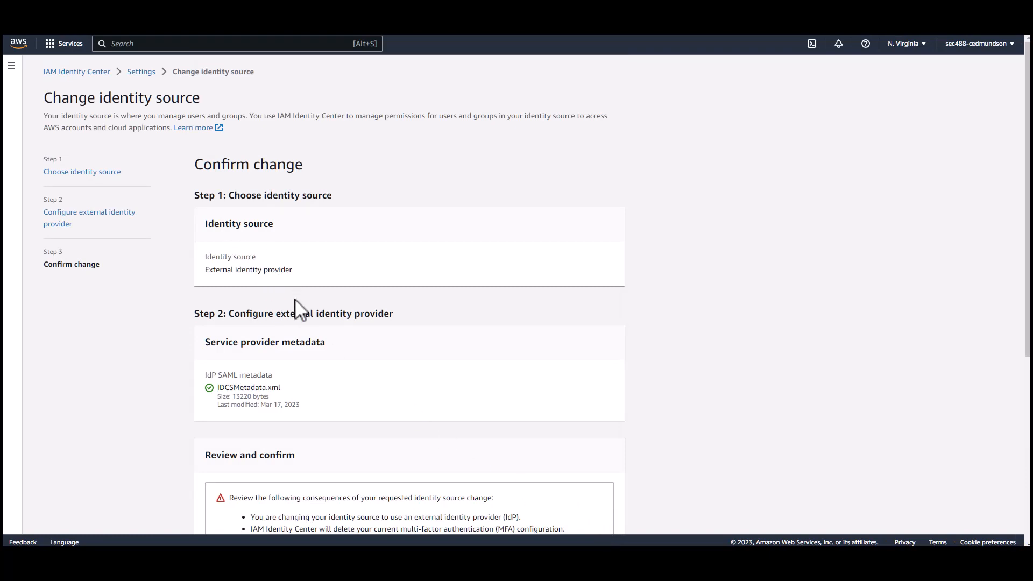
Step: Enter ACCEPT in the confirmation field and apply the change to an external identity provider
scroll(307, 372, down, 3)
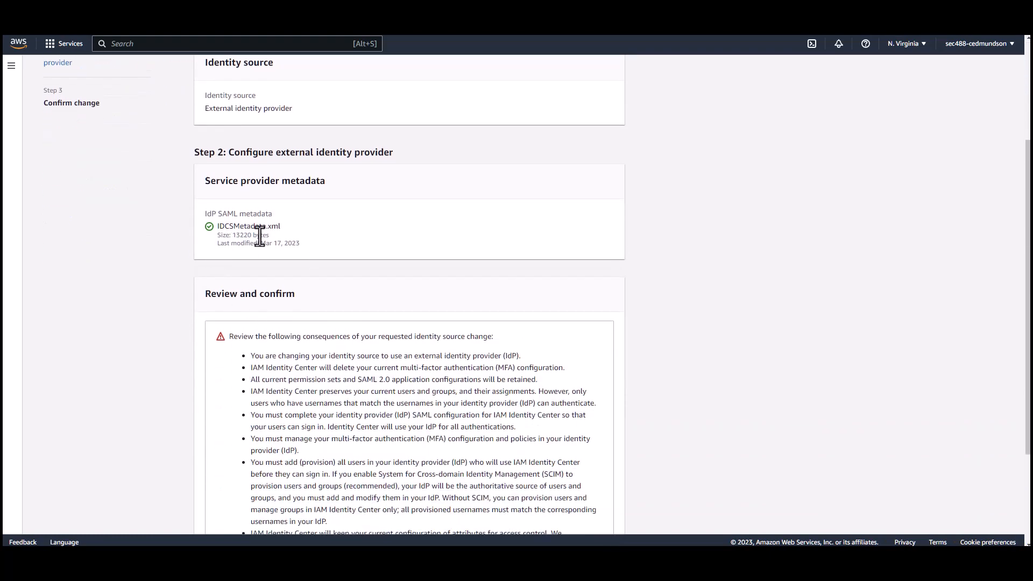
scroll(177, 378, down, 1)
scroll(185, 372, down, 2)
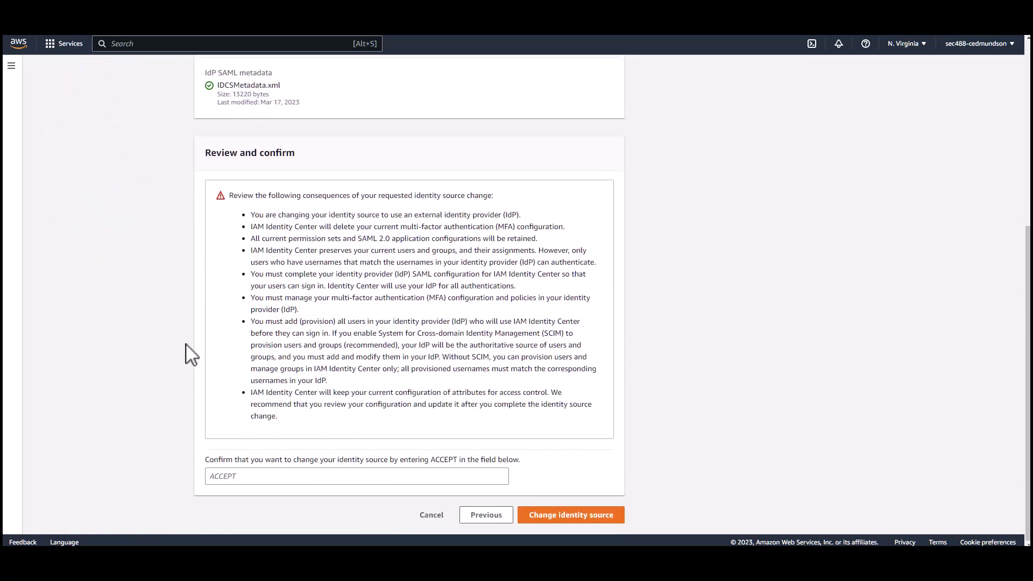
click(228, 480)
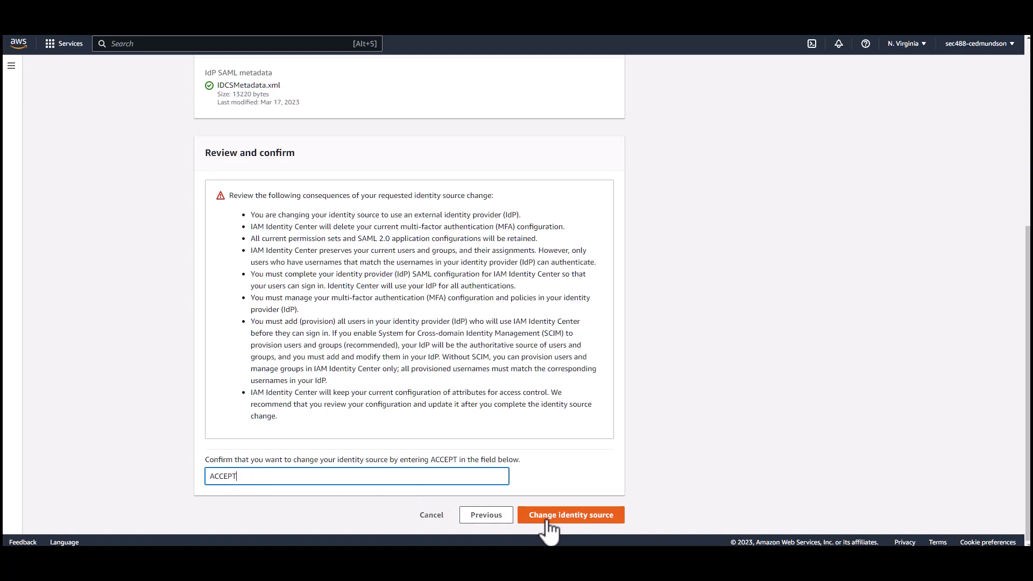
click(548, 518)
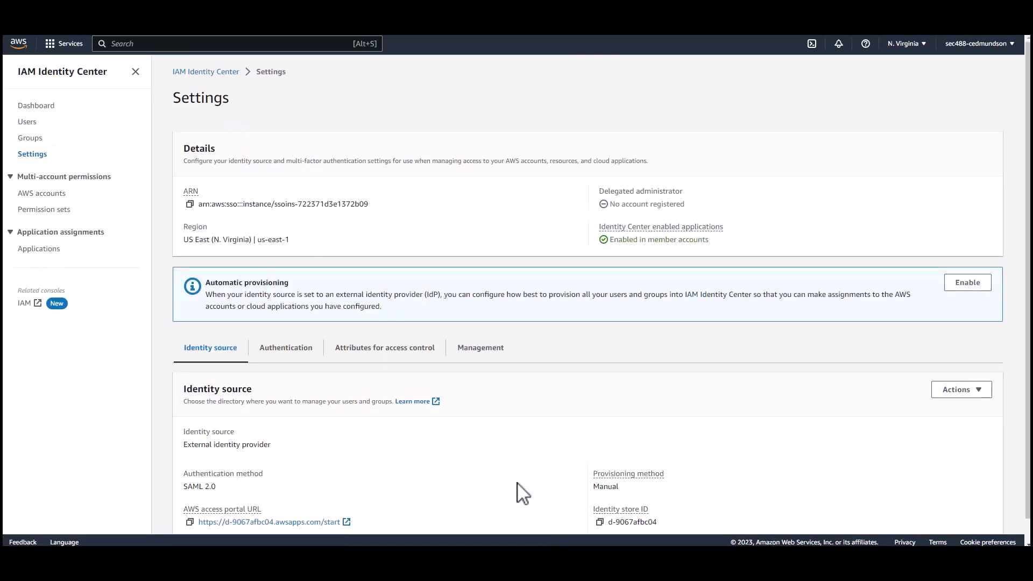
Step: Review the updated SAML 2.0 identity source settings and open the Users list
scroll(522, 492, down, 1)
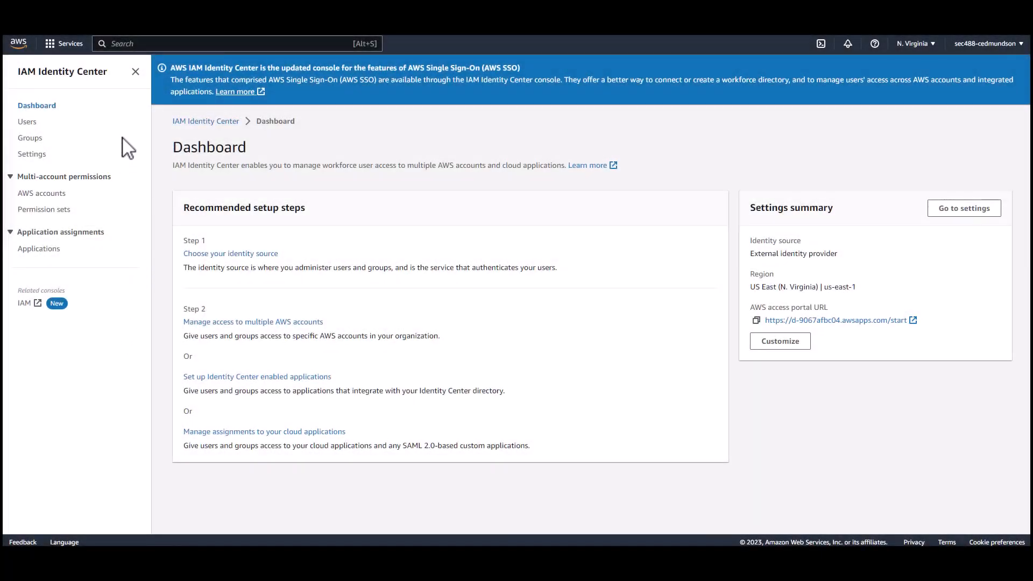
click(31, 123)
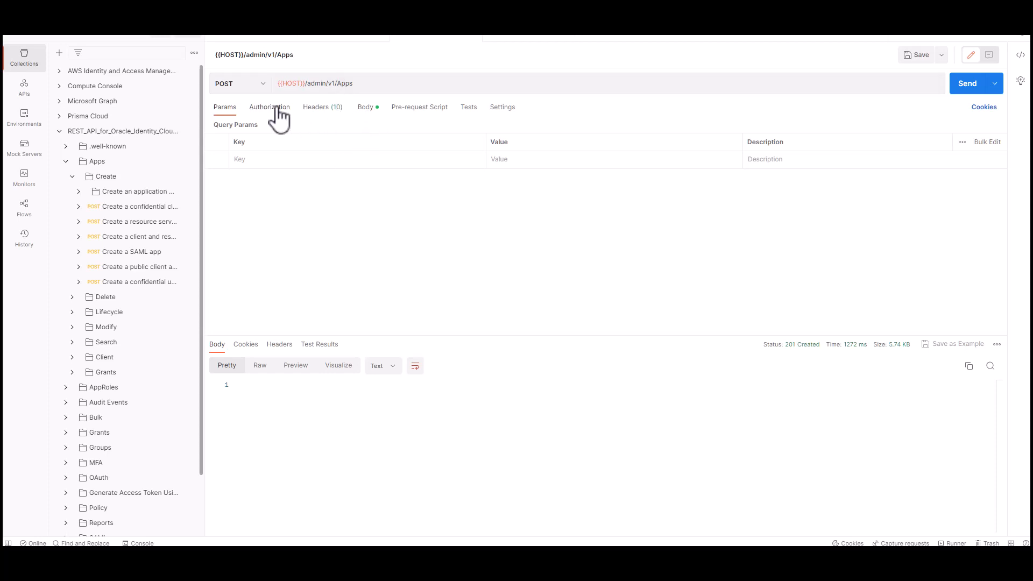
click(369, 114)
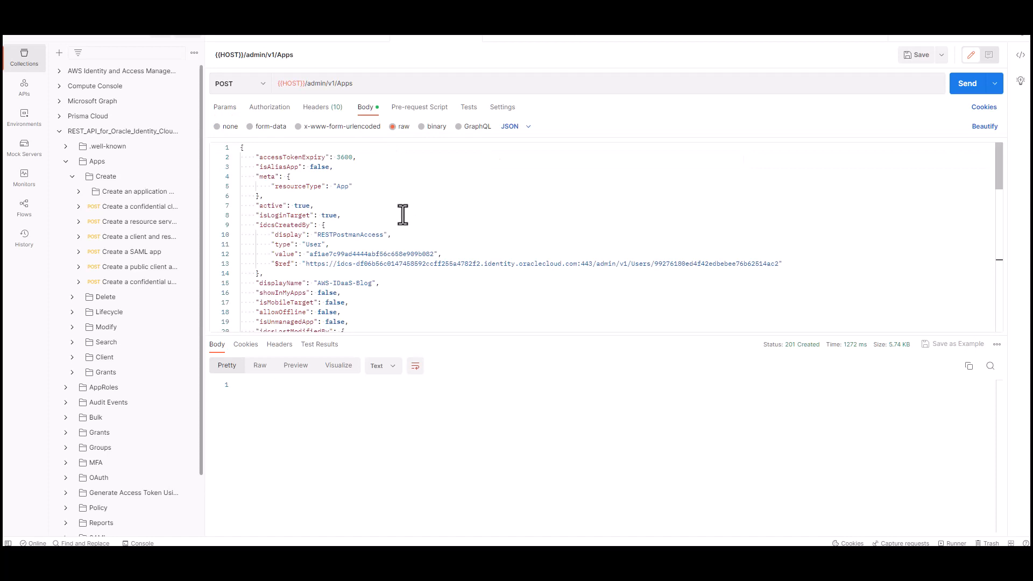
scroll(372, 237, down, 1)
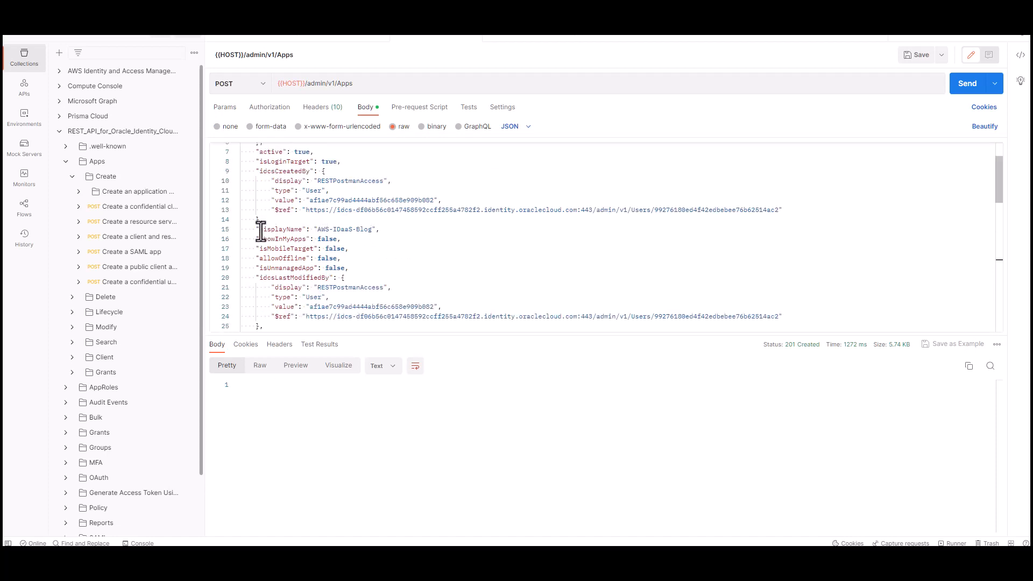
drag(259, 229, 381, 230)
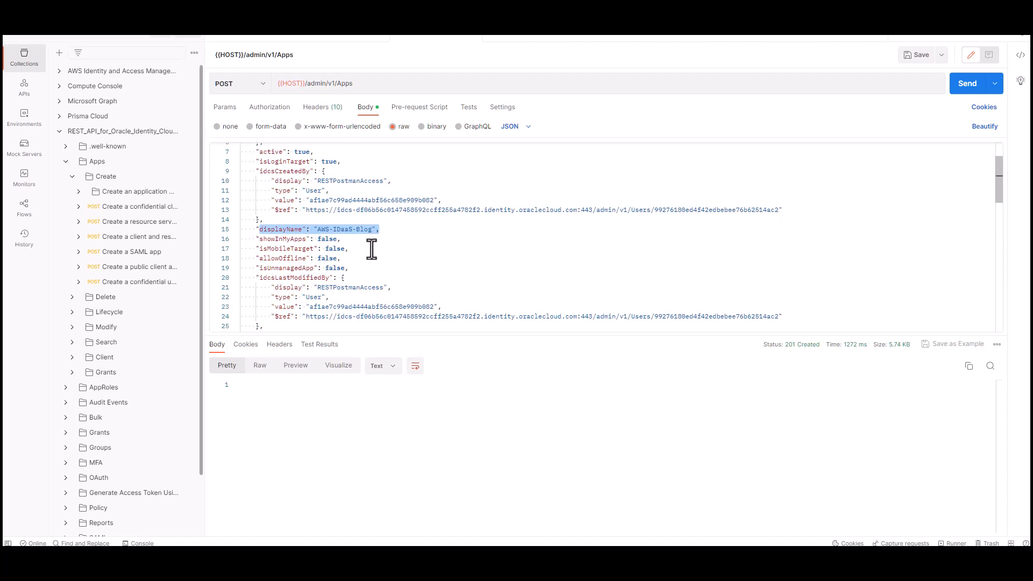
scroll(361, 287, down, 4)
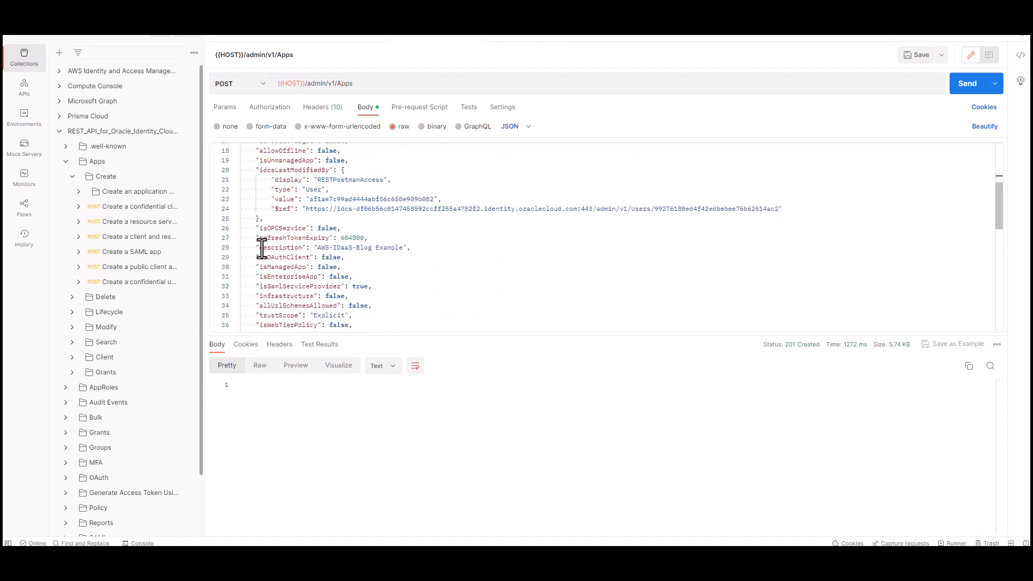
drag(261, 249, 404, 252)
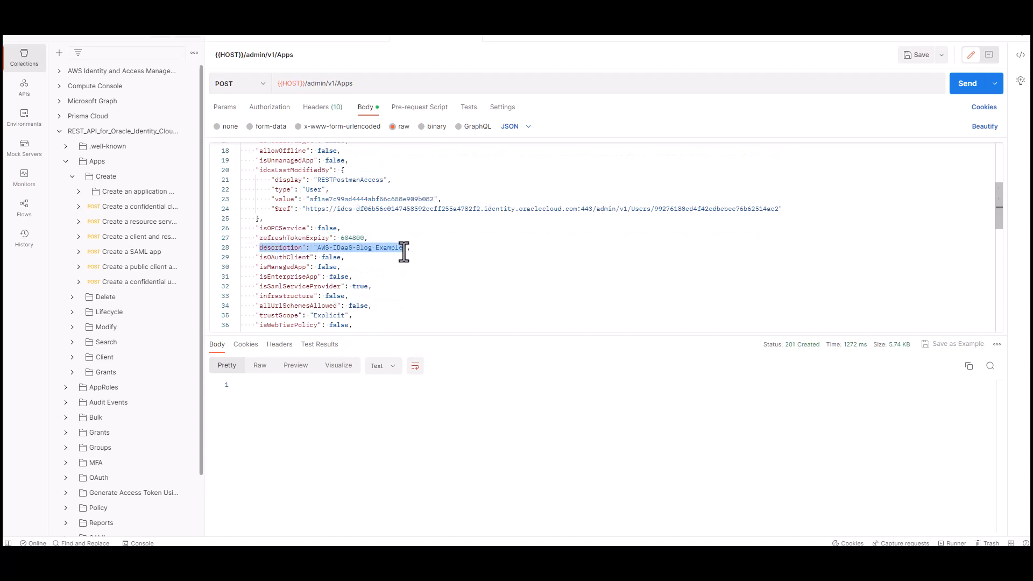
scroll(365, 274, down, 4)
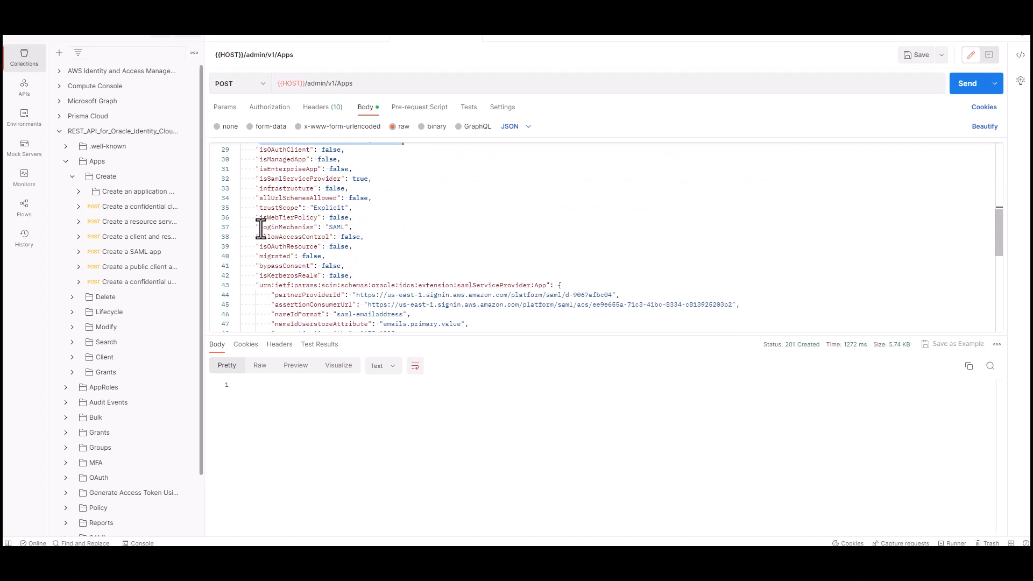
drag(261, 228, 352, 228)
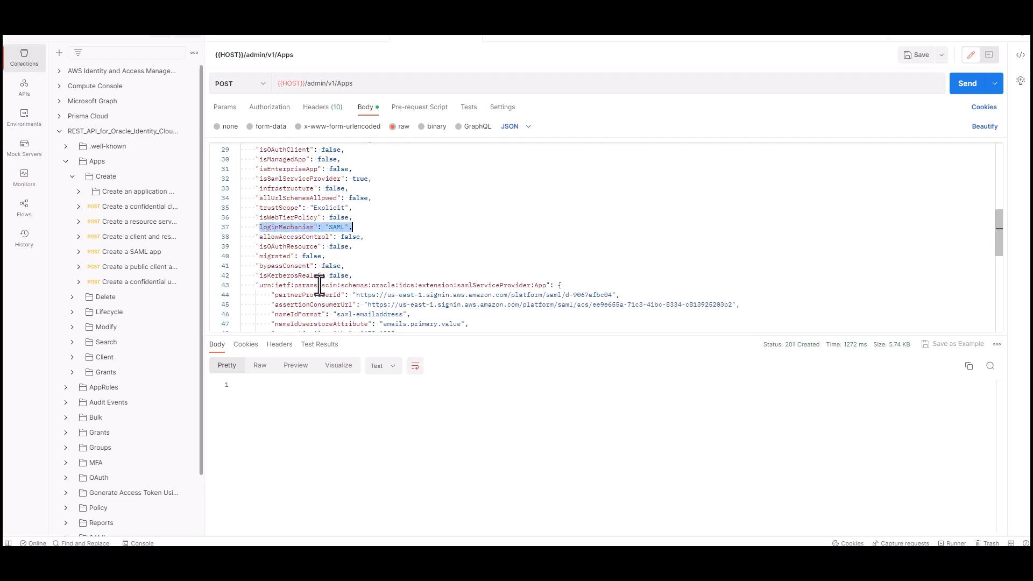
scroll(314, 280, down, 2)
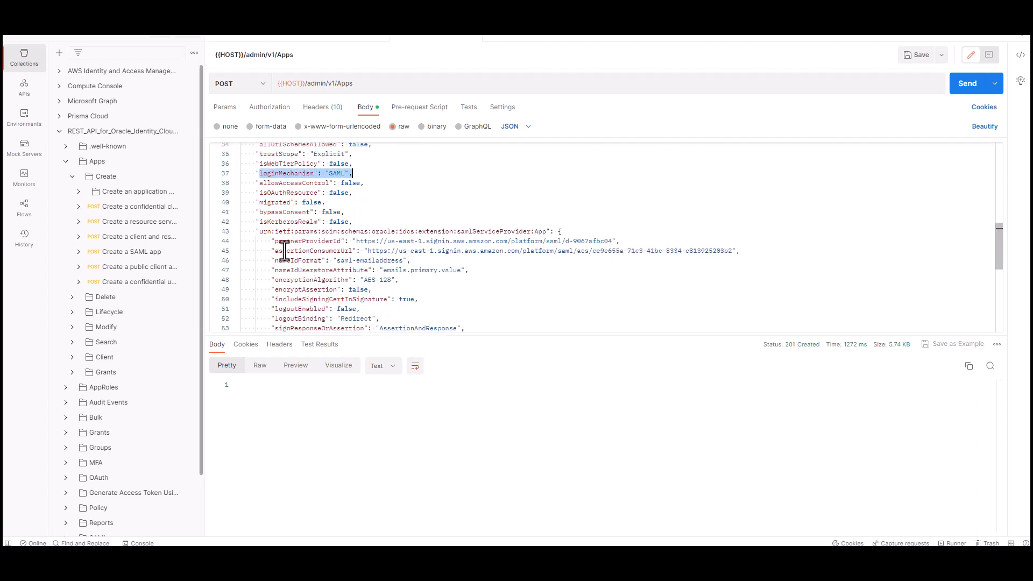
drag(271, 241, 620, 243)
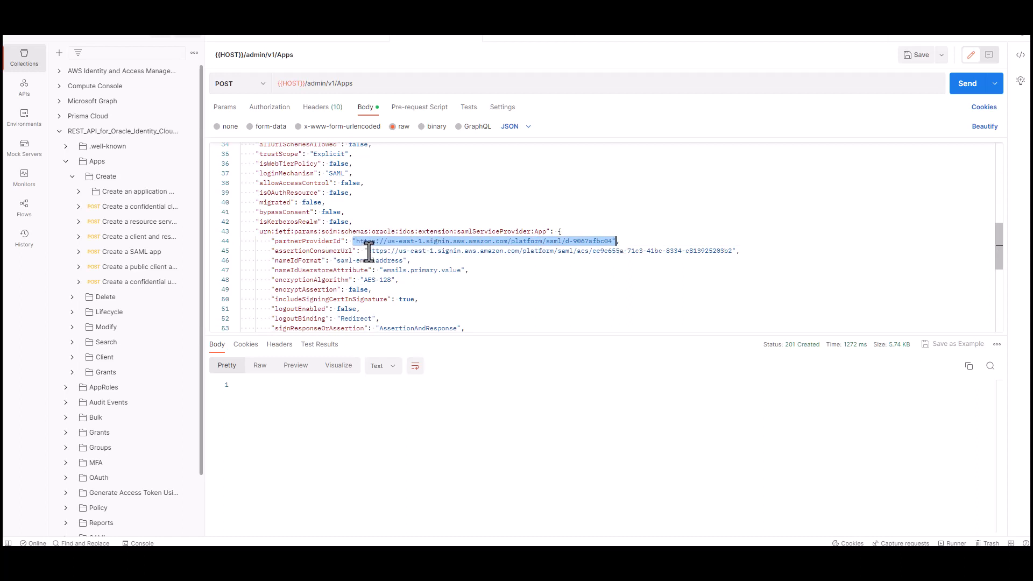
drag(369, 251, 725, 253)
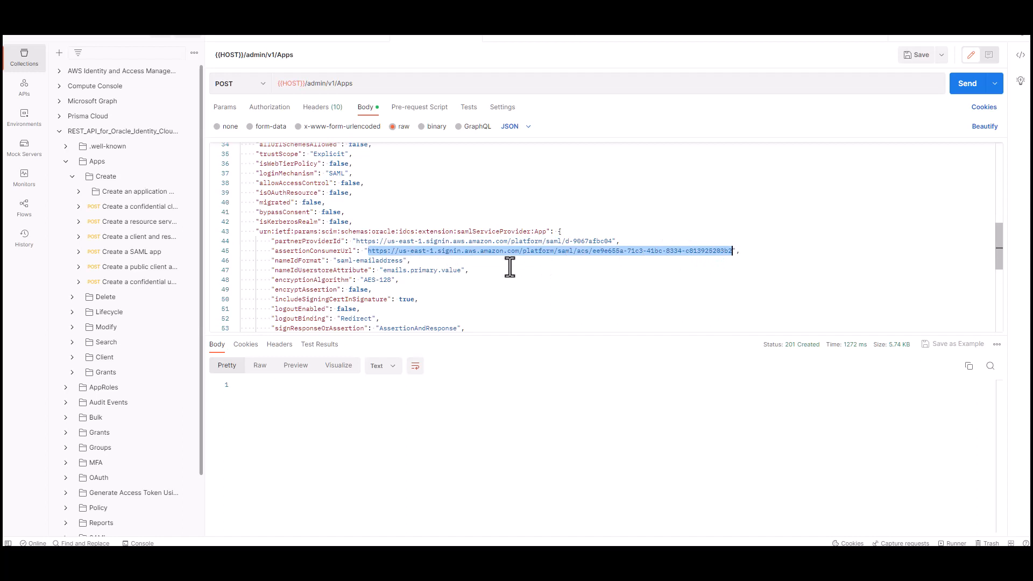
scroll(510, 267, down, 3)
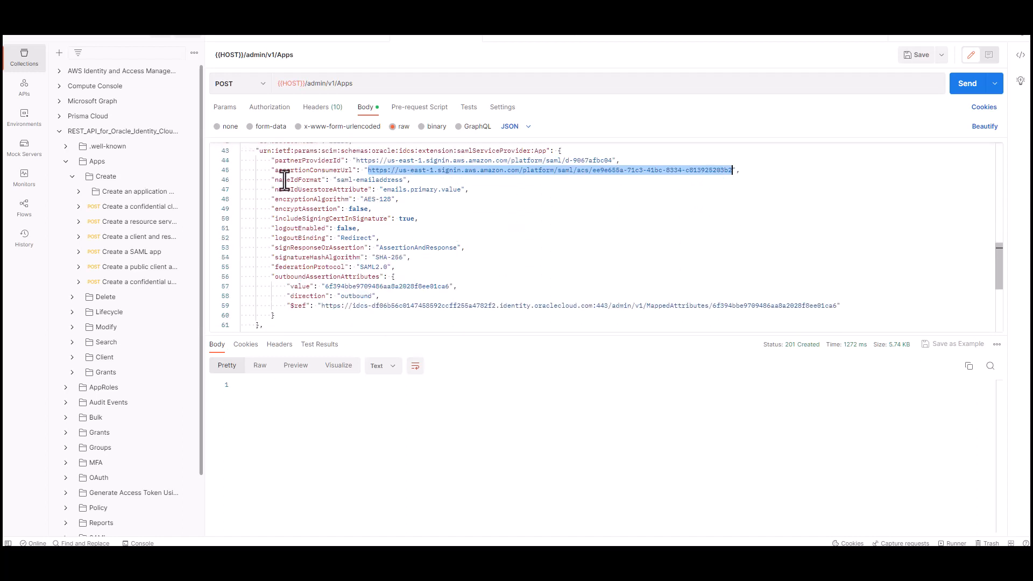
drag(271, 180, 412, 183)
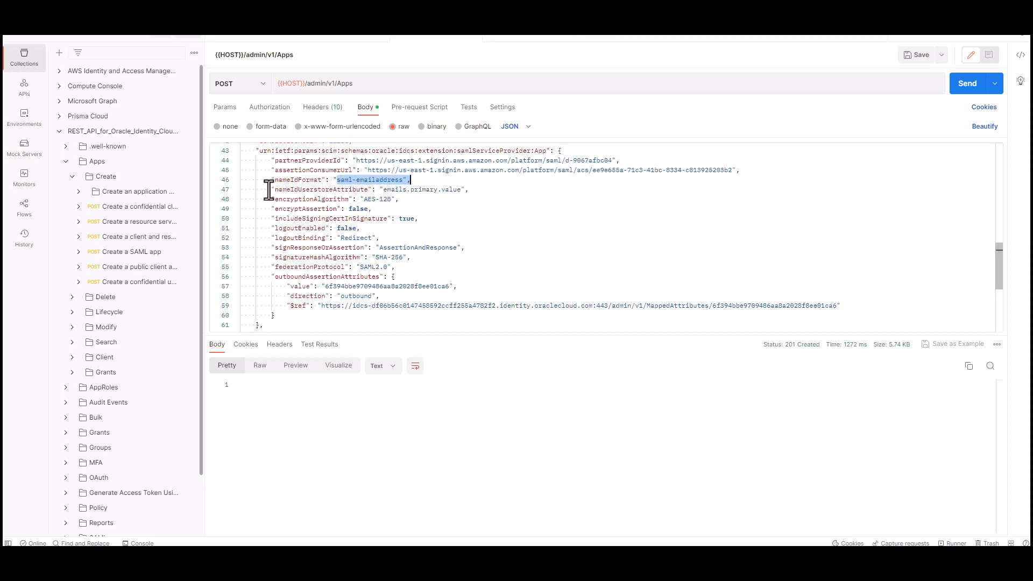
drag(268, 190, 472, 193)
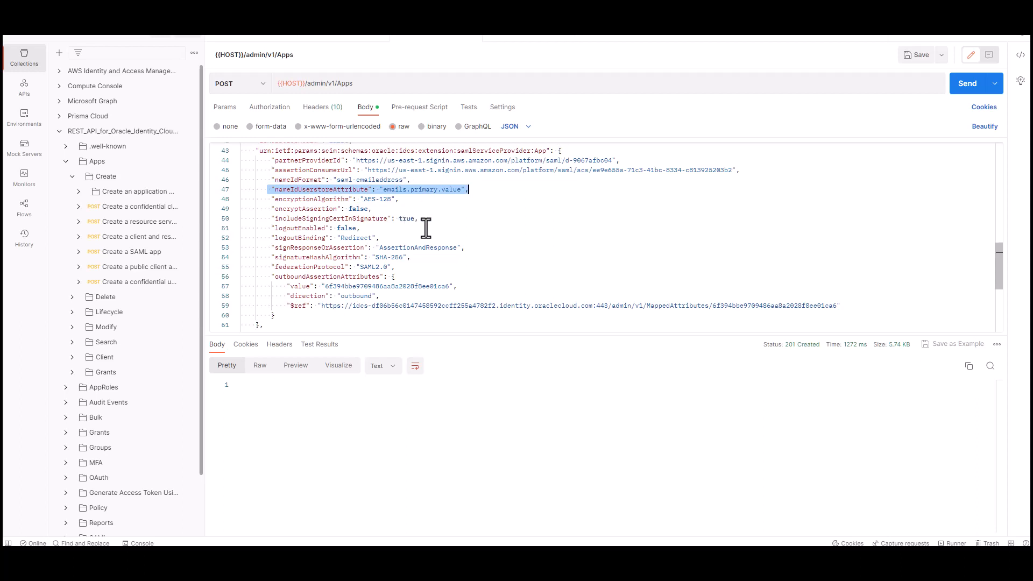
Step: Send the Create a SAML app request and scroll through the 201 Created response
click(968, 85)
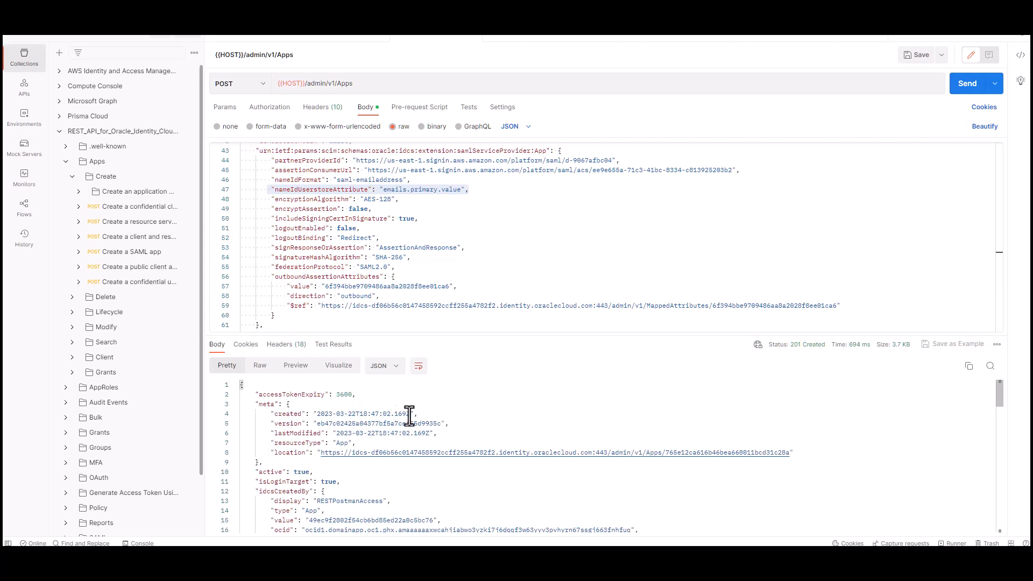
scroll(415, 467, down, 2)
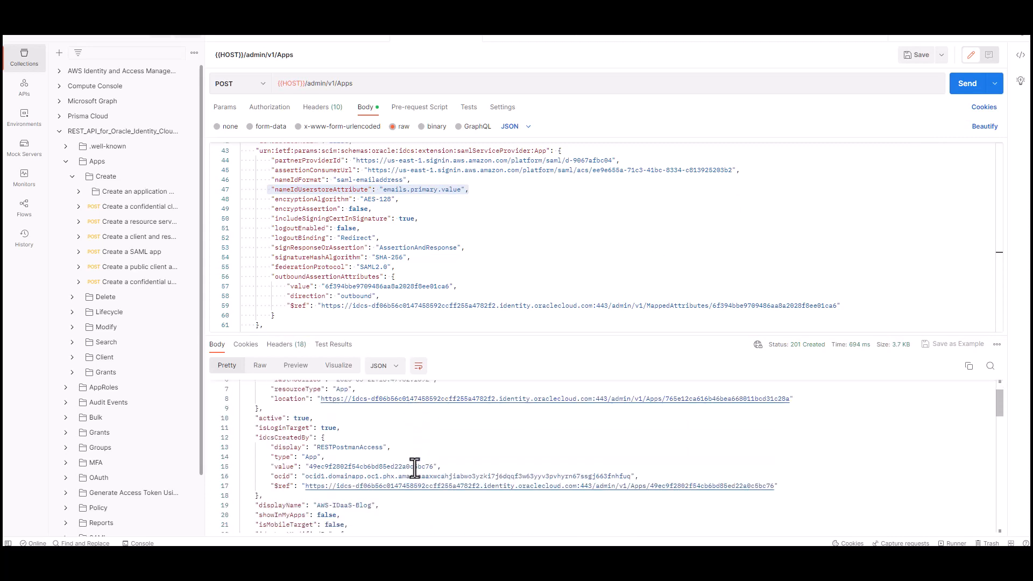
scroll(415, 467, down, 4)
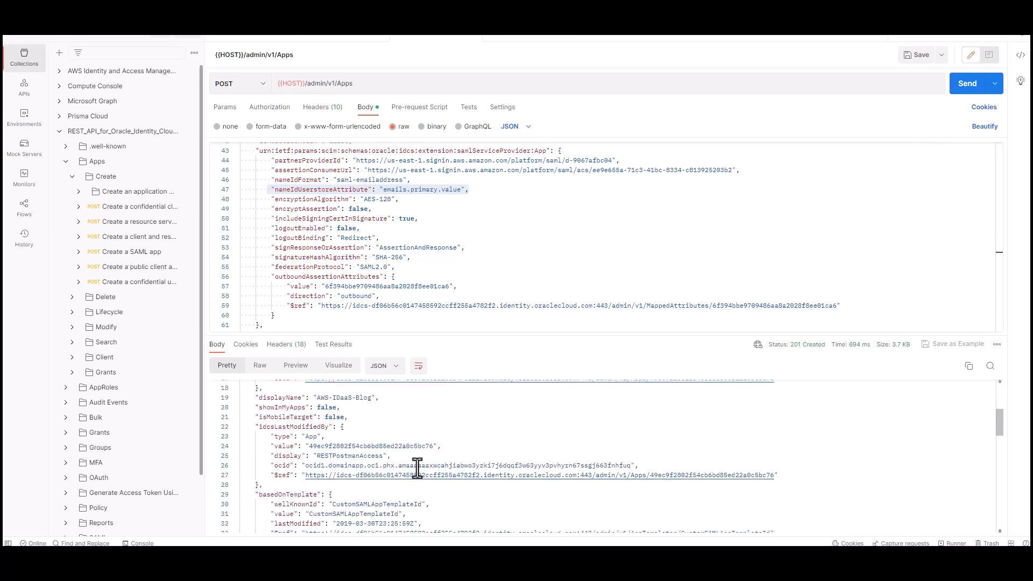
scroll(417, 468, down, 5)
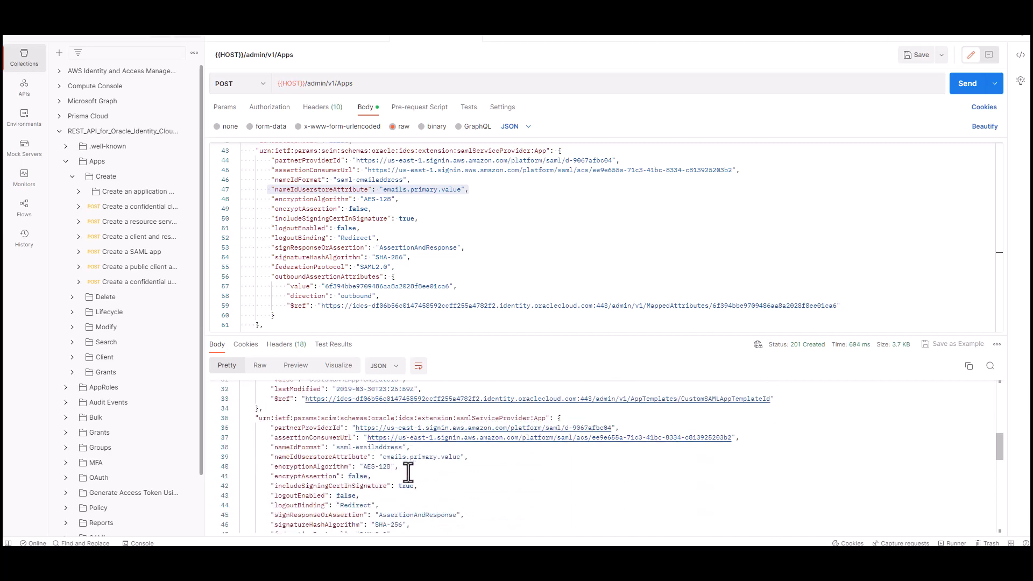
scroll(408, 472, down, 2)
scroll(408, 474, down, 1)
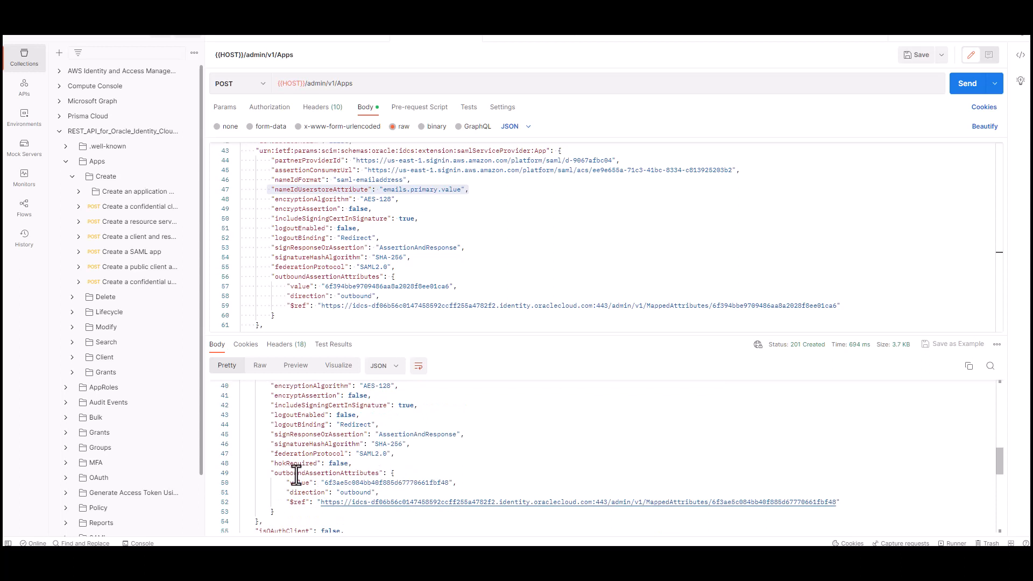
Step: Copy the outboundAssertionAttributes mapped-attributes ID and go to the PUT MappedAttributes request
drag(274, 476, 375, 474)
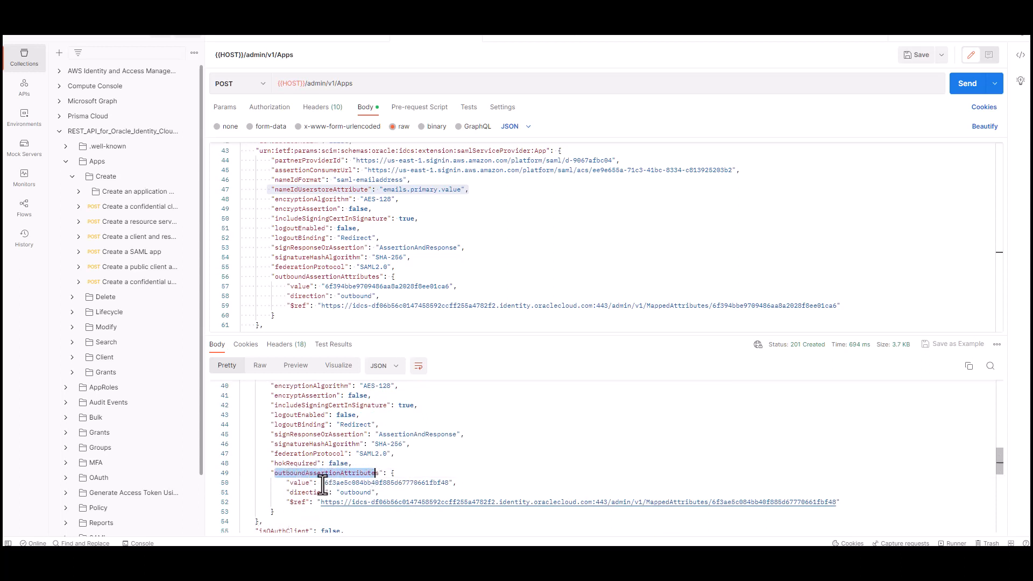
drag(325, 483, 451, 480)
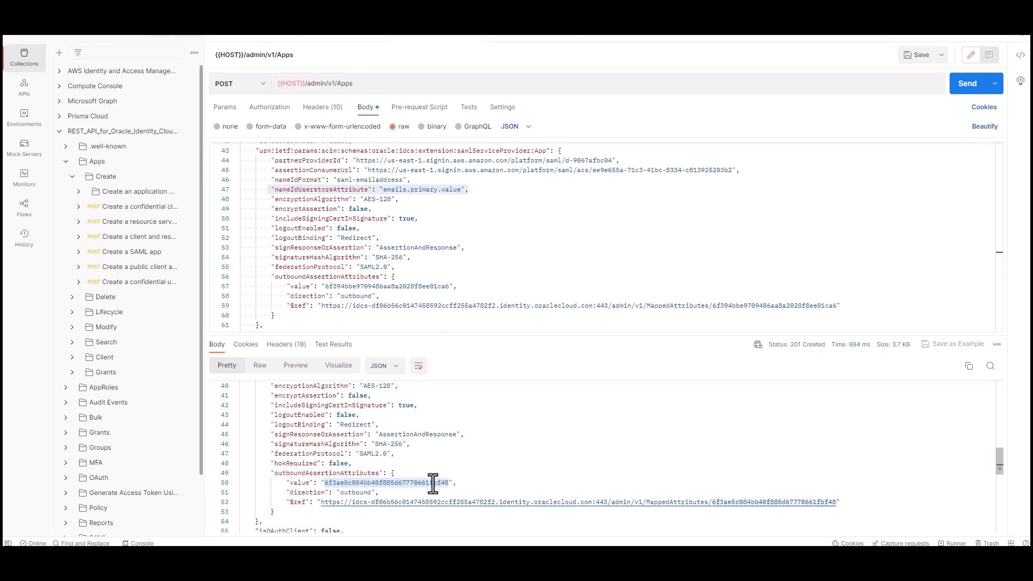
right_click(433, 484)
click(454, 402)
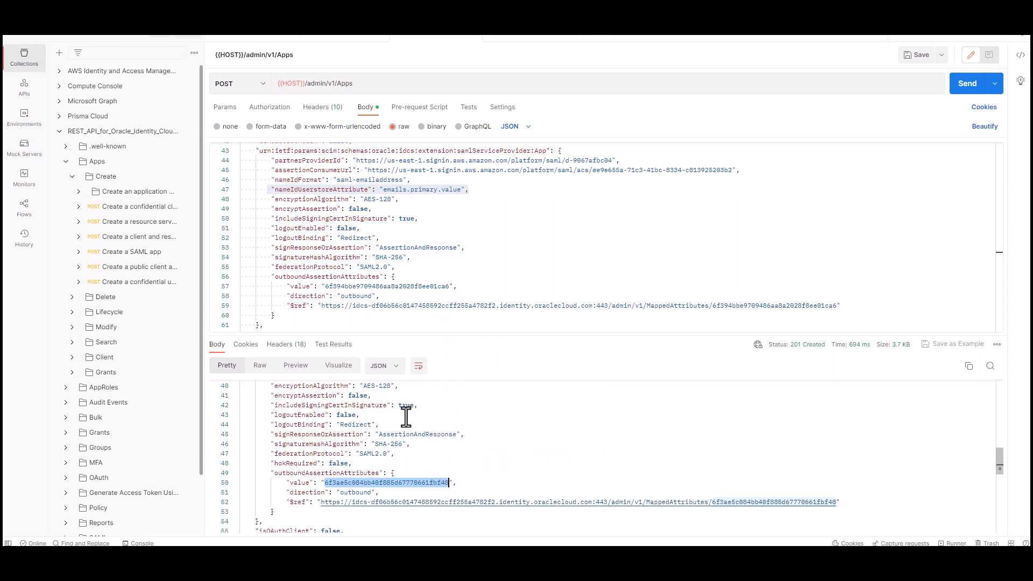
key(alt+Tab)
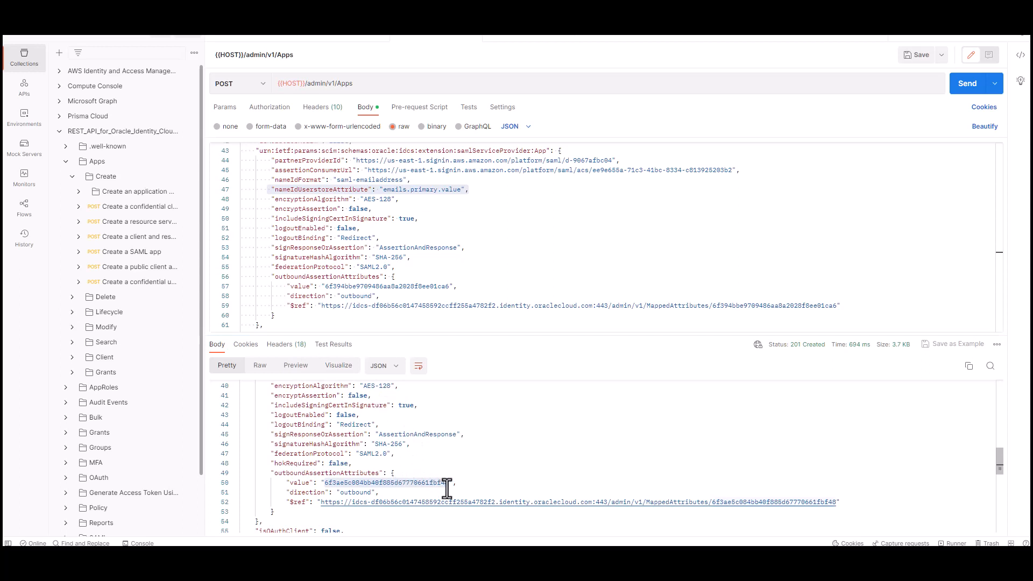
click(517, 42)
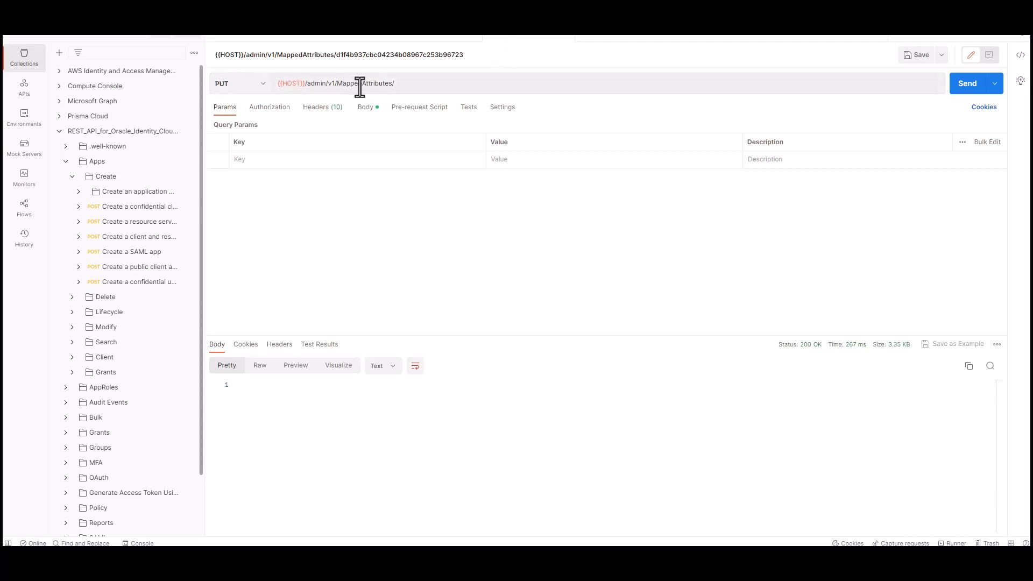
Step: Append the copied ID to the MappedAttributes URL and show the JSON body
click(406, 84)
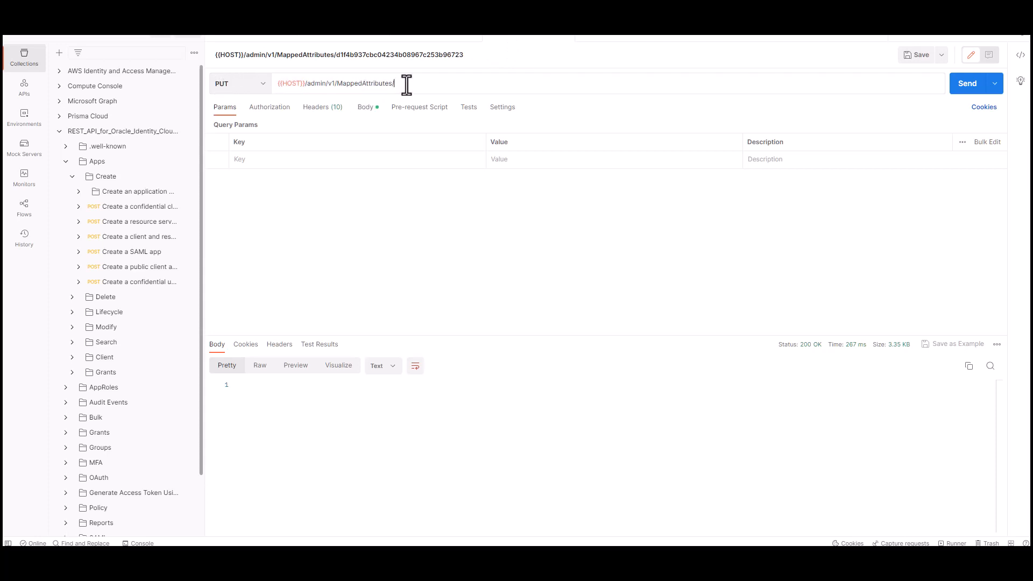
key(ctrl+v)
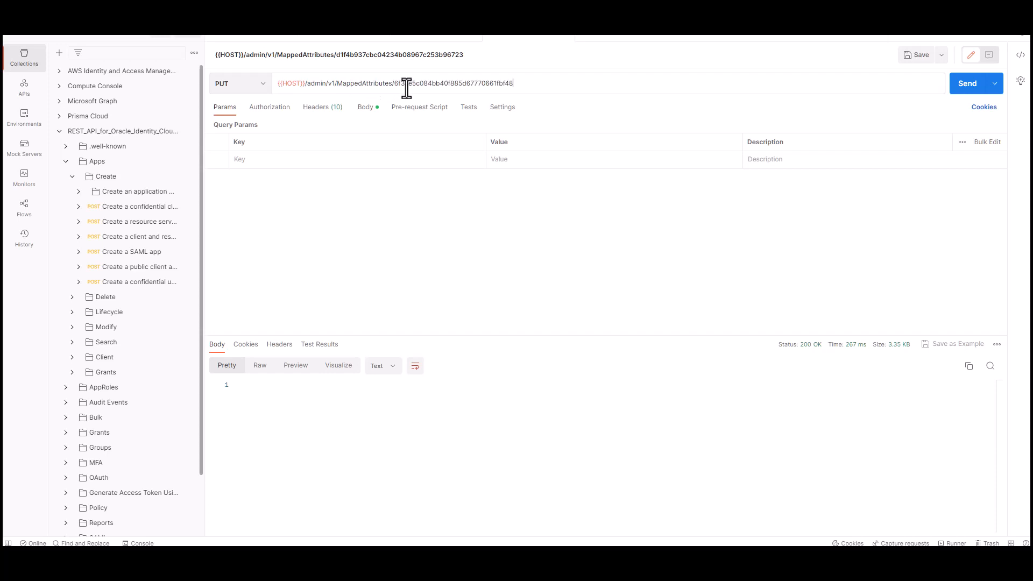
click(368, 107)
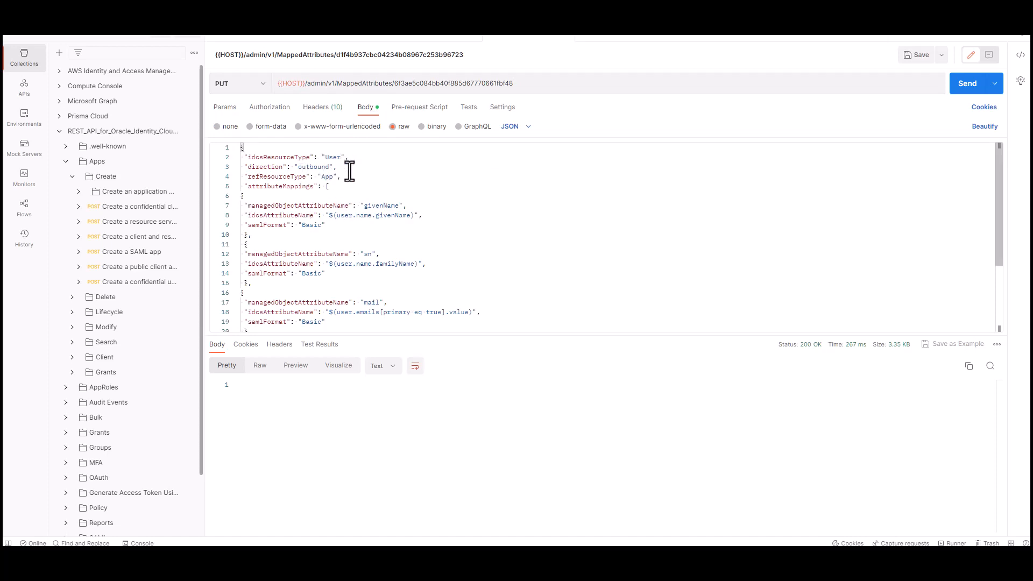
Step: Review the givenName, sn, mail and username mappings and send the PUT request
drag(365, 205, 404, 208)
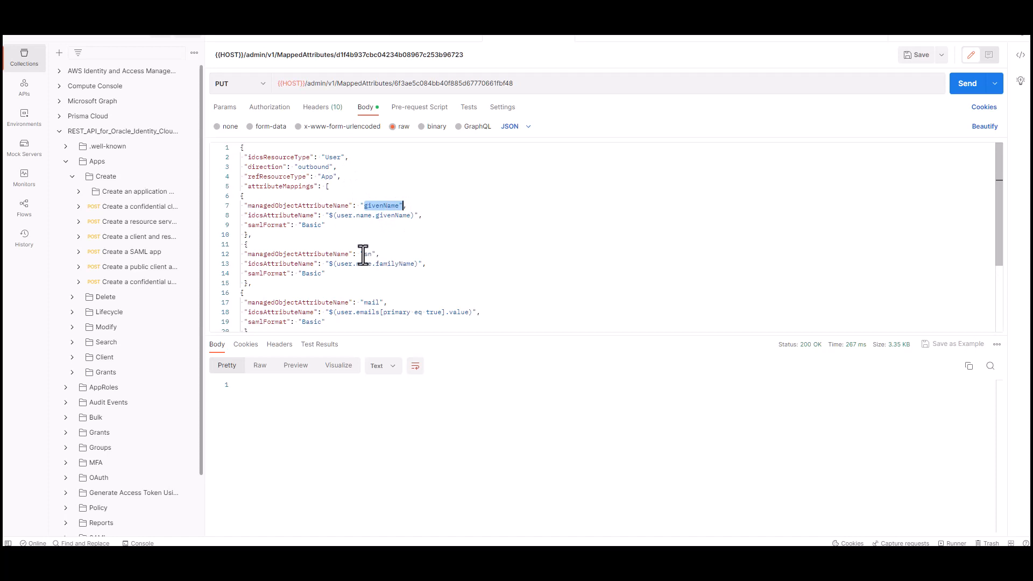
drag(364, 255, 372, 255)
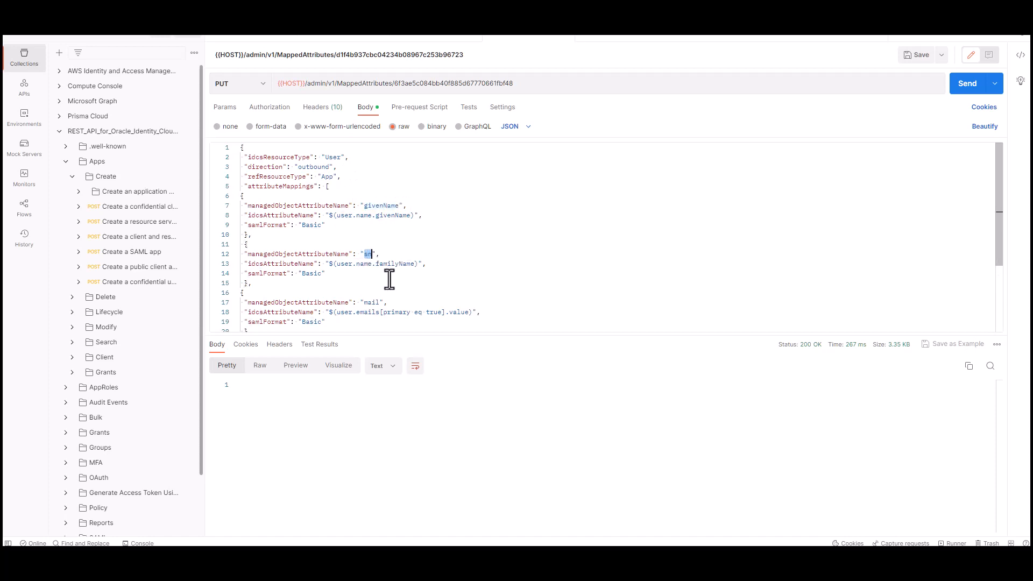
drag(363, 303, 380, 302)
scroll(419, 302, down, 5)
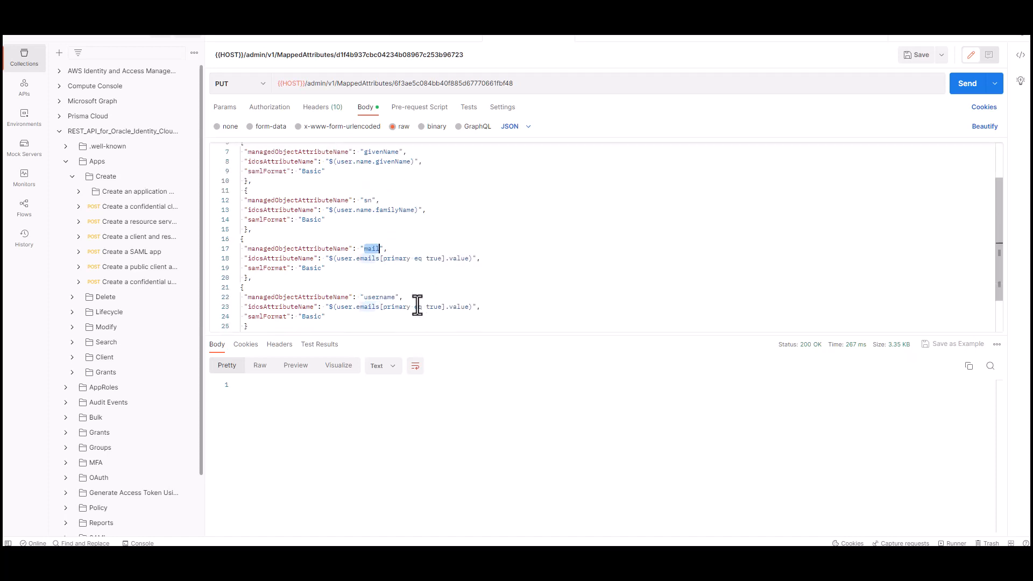
drag(365, 250, 397, 251)
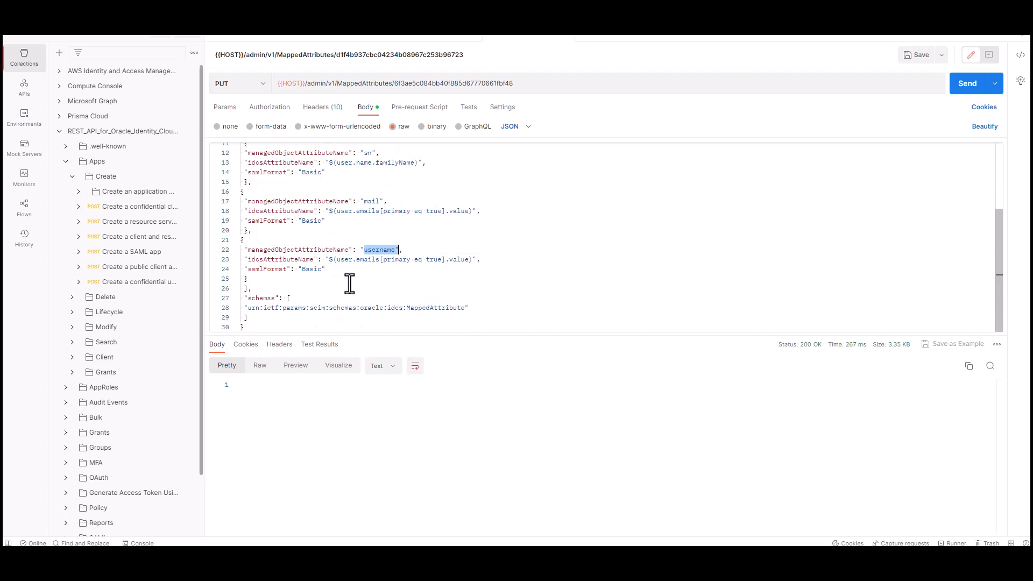
click(366, 279)
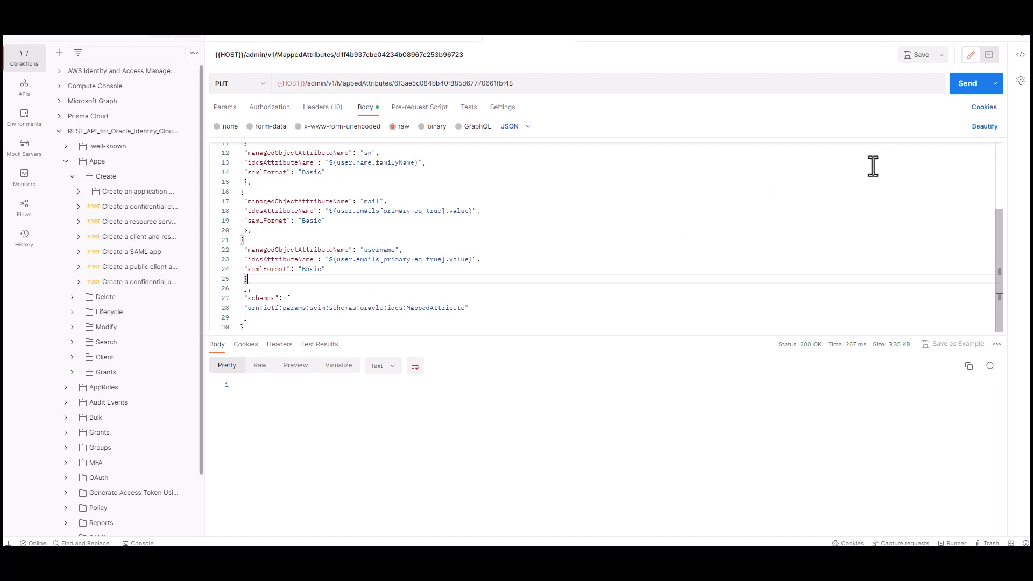
click(967, 89)
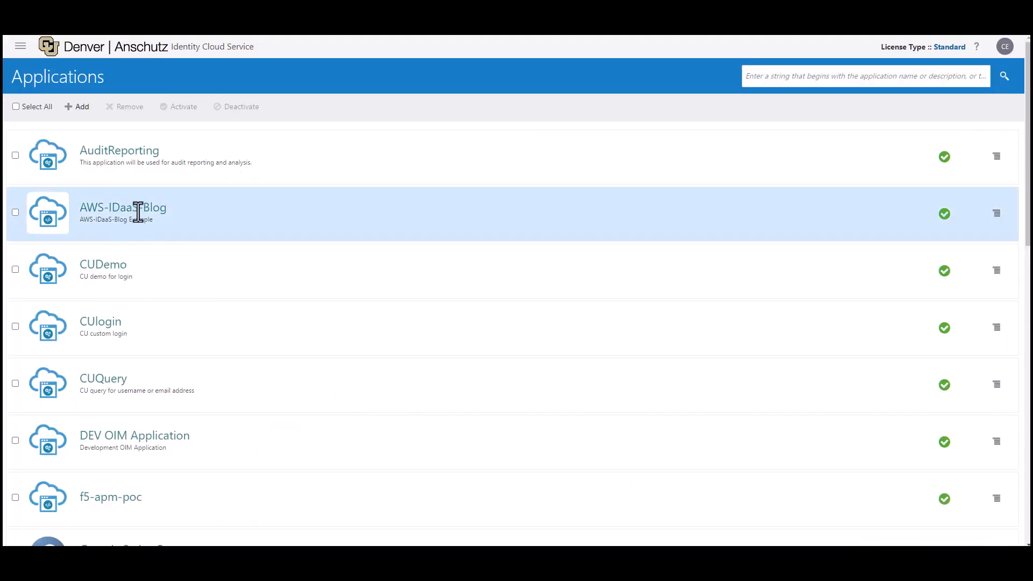
Step: Open AWS-IDaaS-Blog's SSO Configuration and review Entity ID, Assertion Consumer URL and NameID settings
click(140, 214)
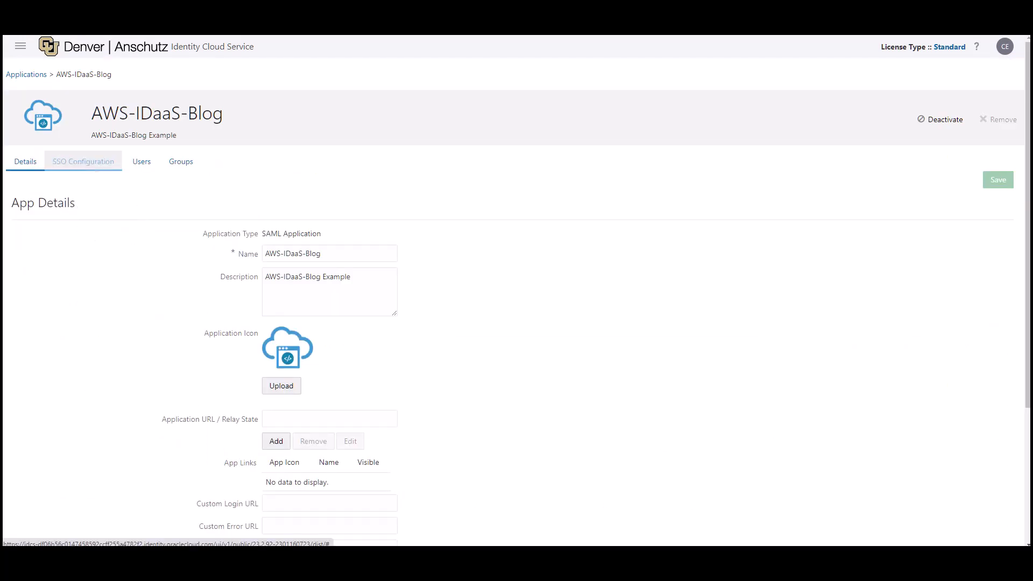
click(84, 161)
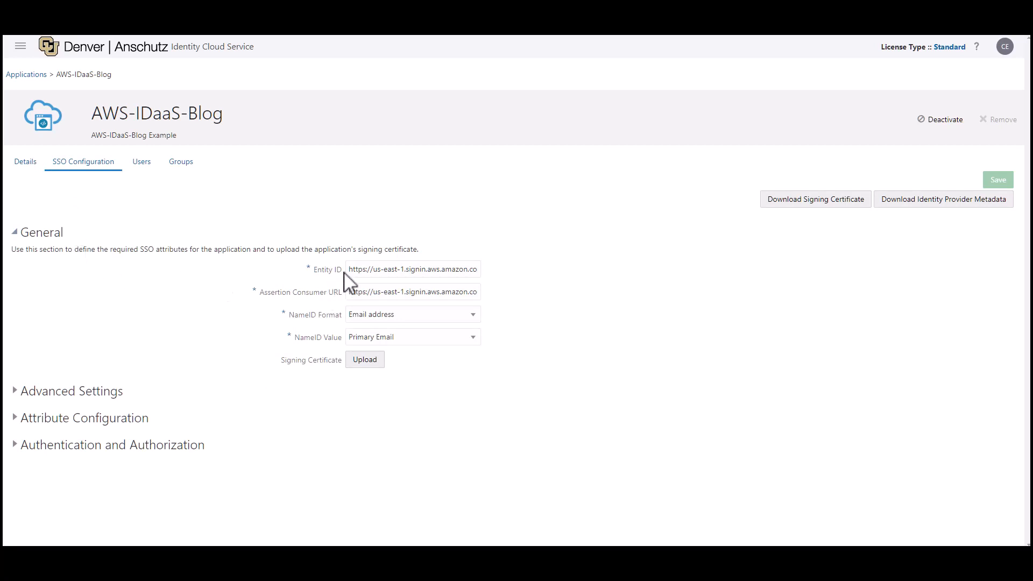
drag(350, 270, 453, 276)
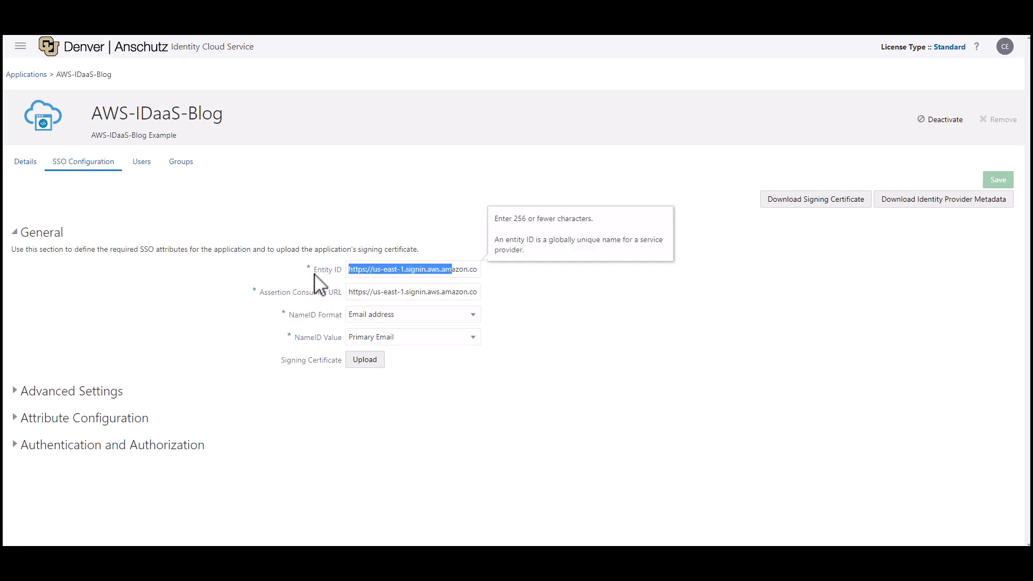
drag(314, 271, 337, 273)
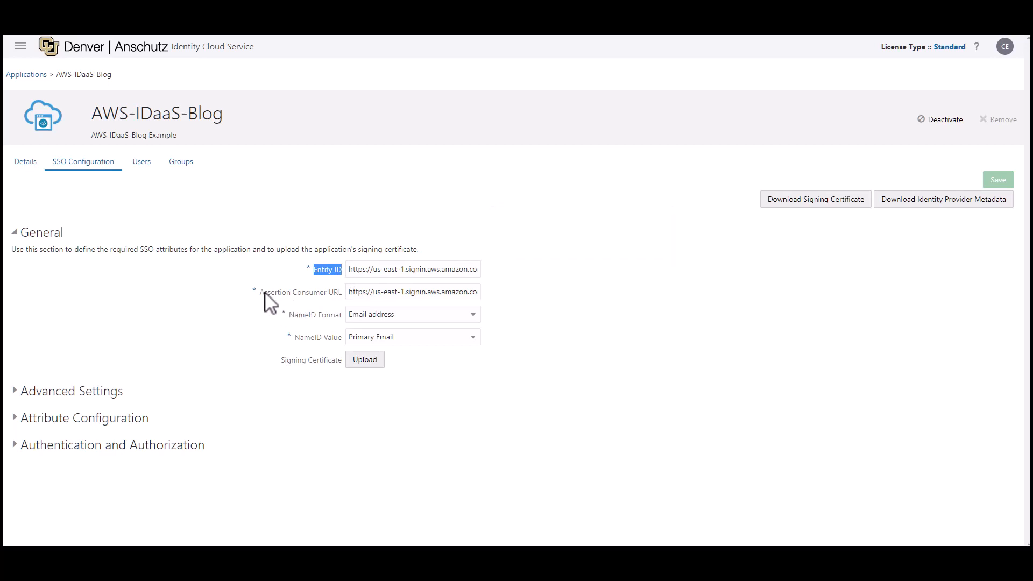
drag(261, 294, 342, 294)
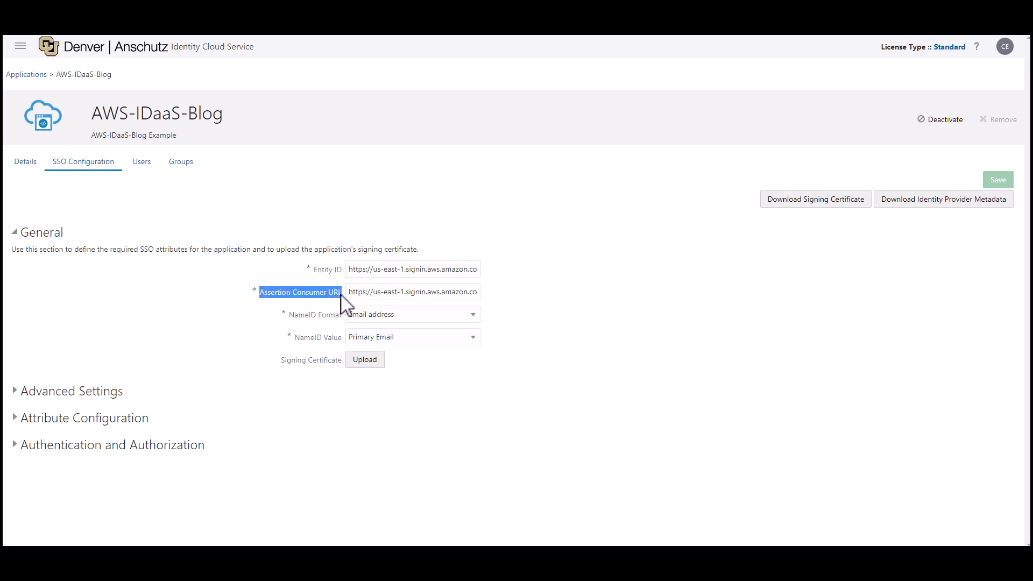
drag(322, 323, 358, 323)
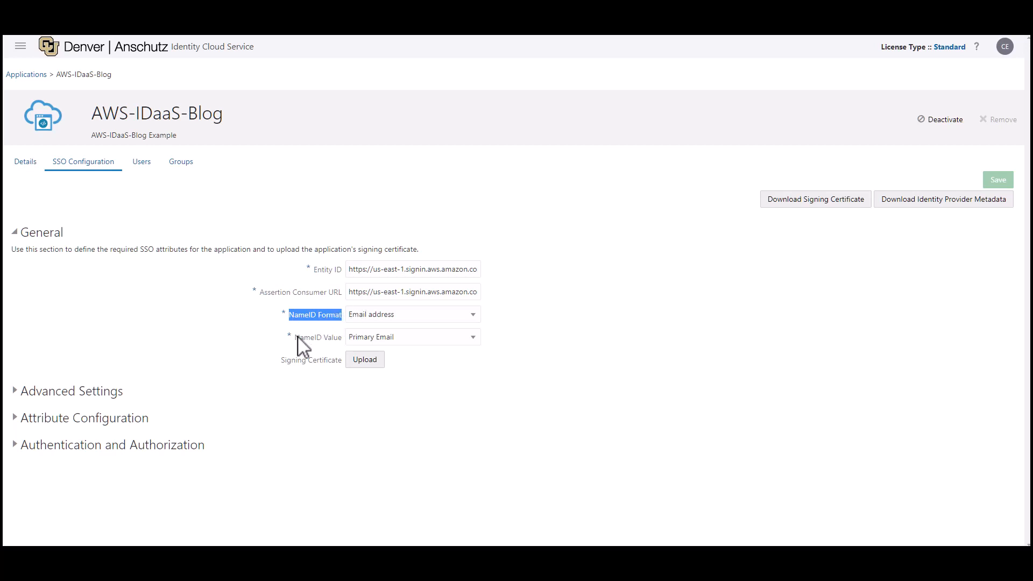
drag(295, 337, 353, 341)
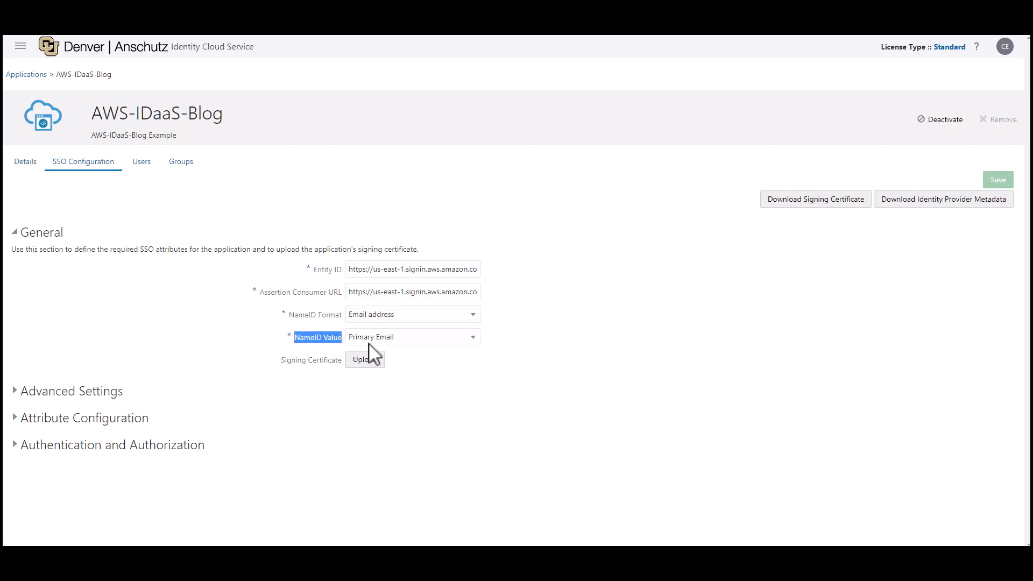
Step: Expand Attribute Configuration and review the givenName, sn, mail and username attribute mappings
click(18, 425)
scroll(97, 378, down, 1)
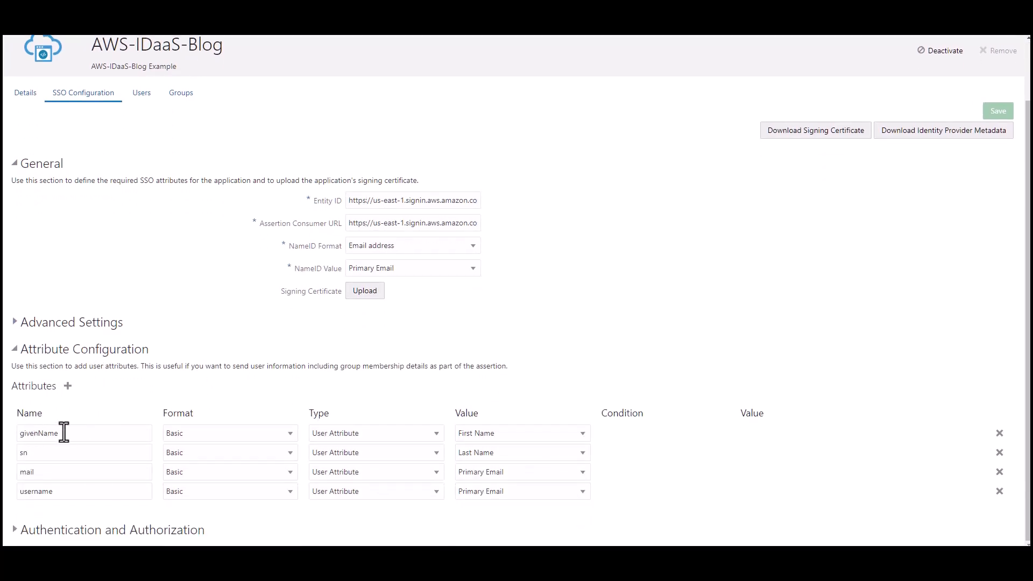
drag(62, 433, 10, 433)
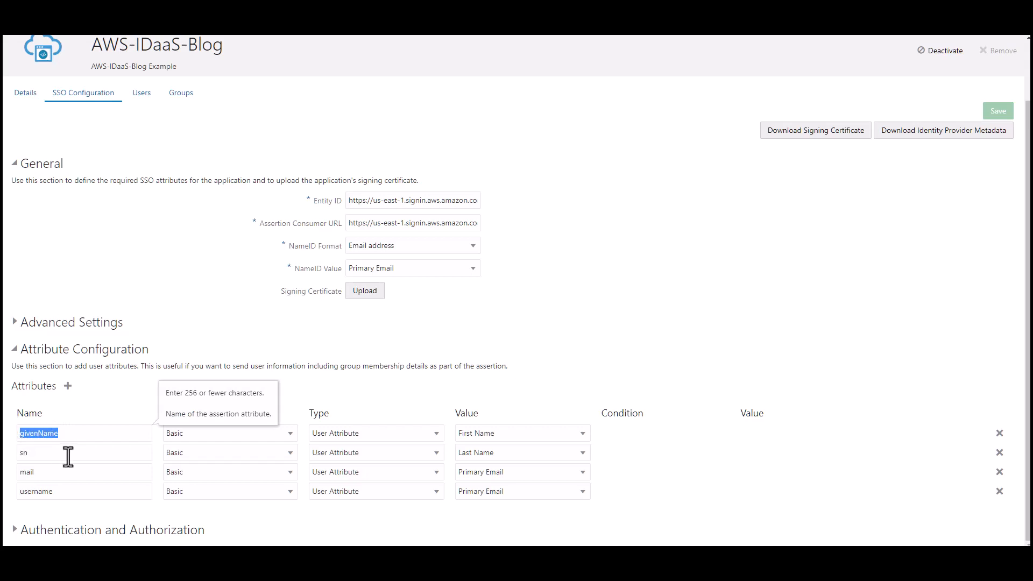
drag(68, 456, 11, 500)
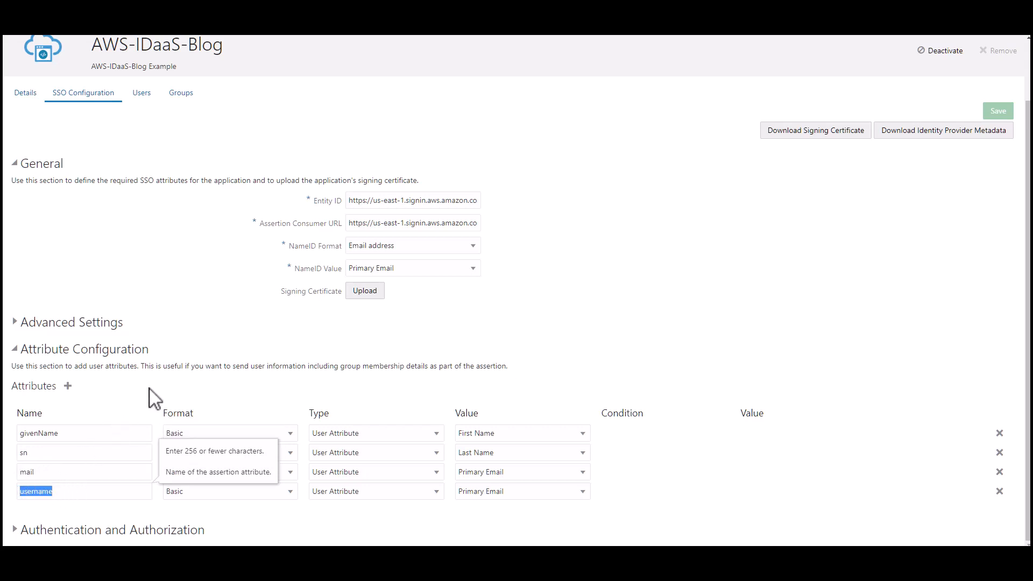
click(178, 399)
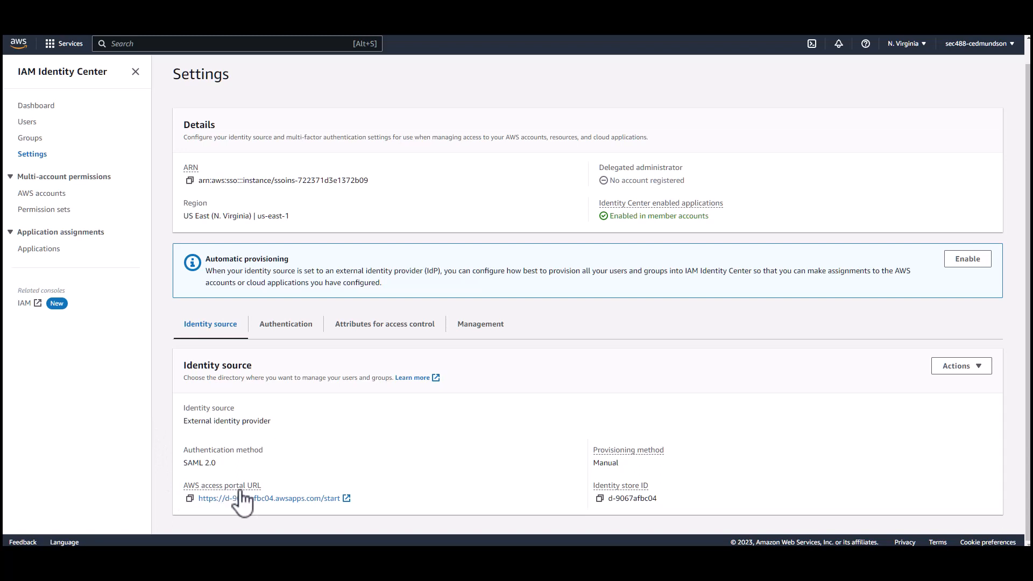
Step: Copy the AWS access portal URL from the IAM Identity Center settings
click(190, 499)
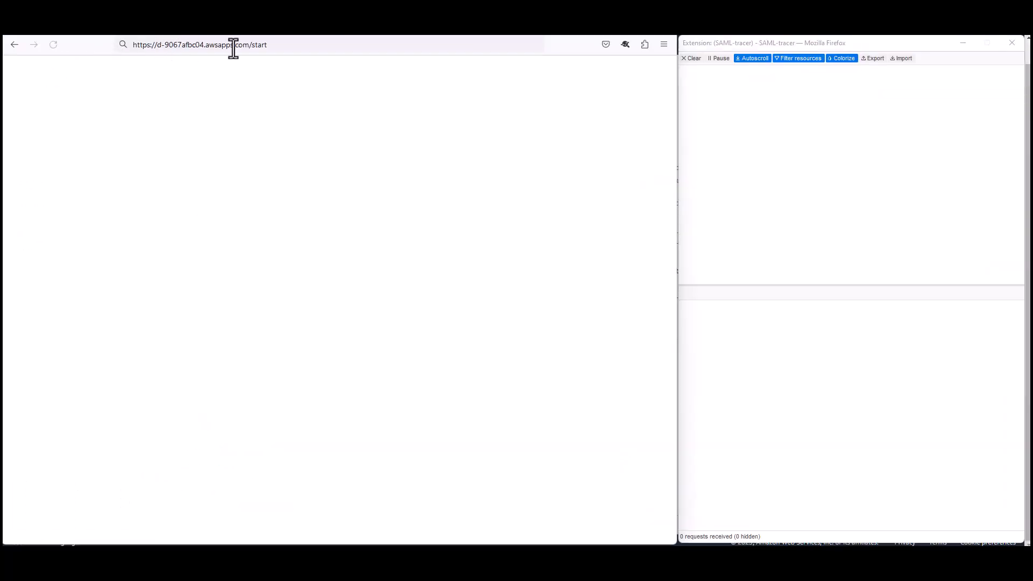
Step: Load the portal URL in Firefox and sign in with the test user's name and password
click(288, 44)
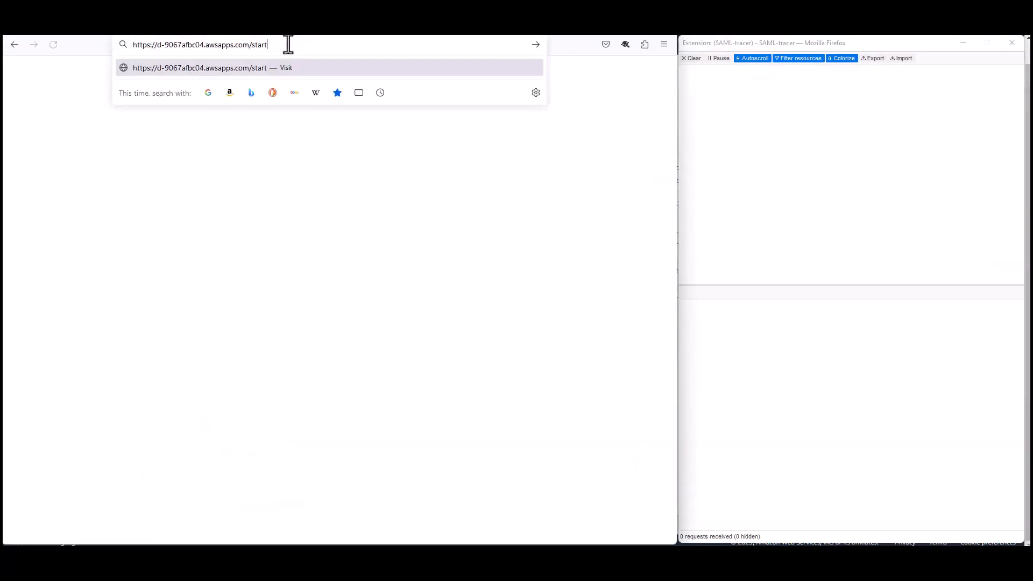
key(Return)
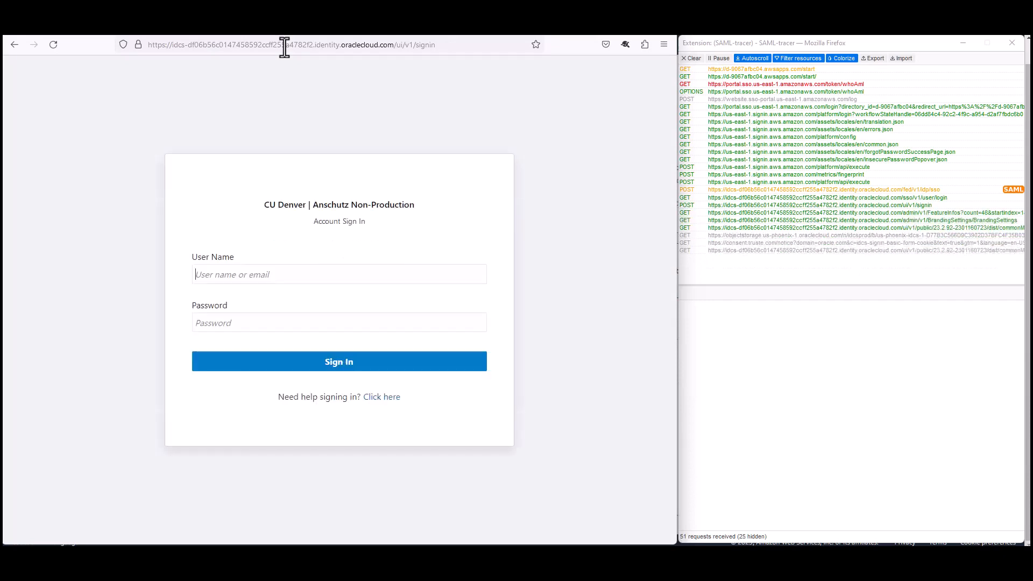
click(236, 276)
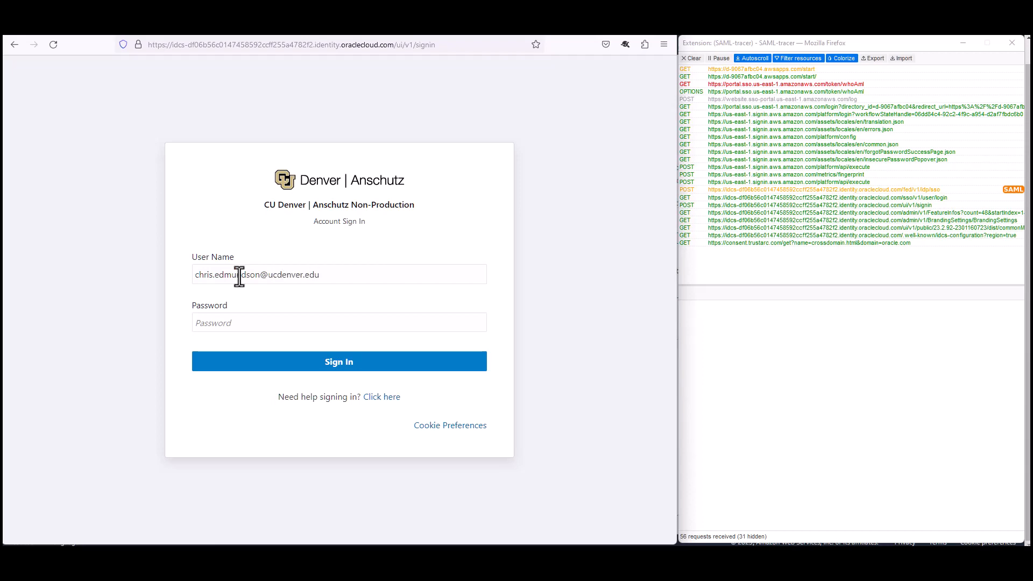
click(229, 324)
text(•)
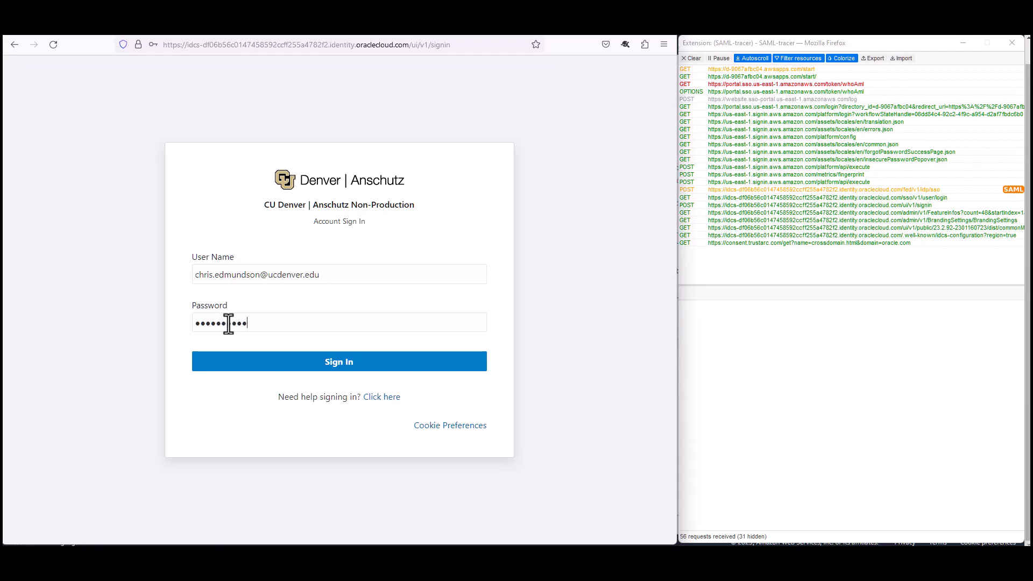
click(323, 366)
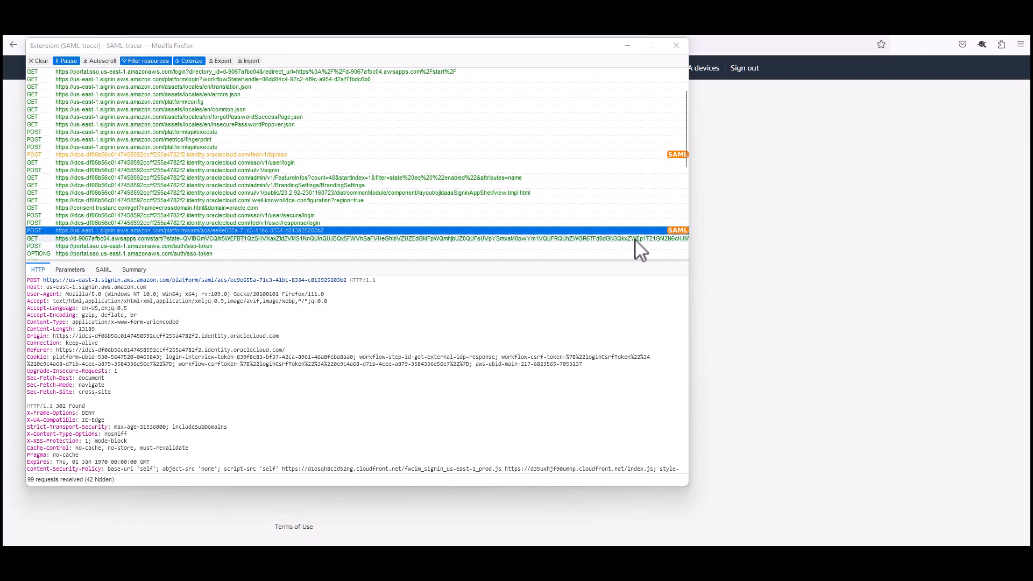
Step: Show the decoded SAML response for the ACS POST and highlight its username attribute
click(104, 272)
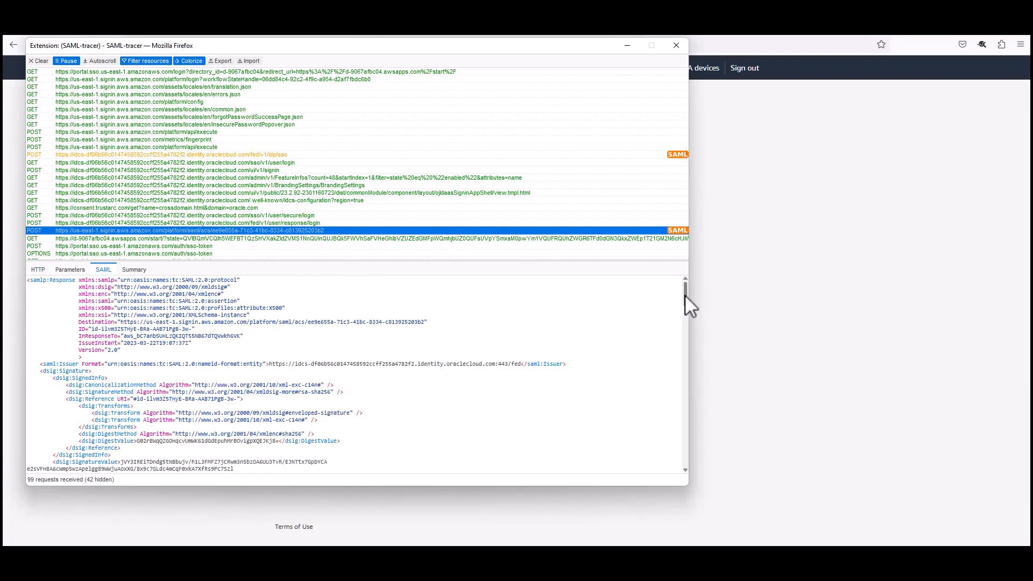
drag(686, 296, 671, 462)
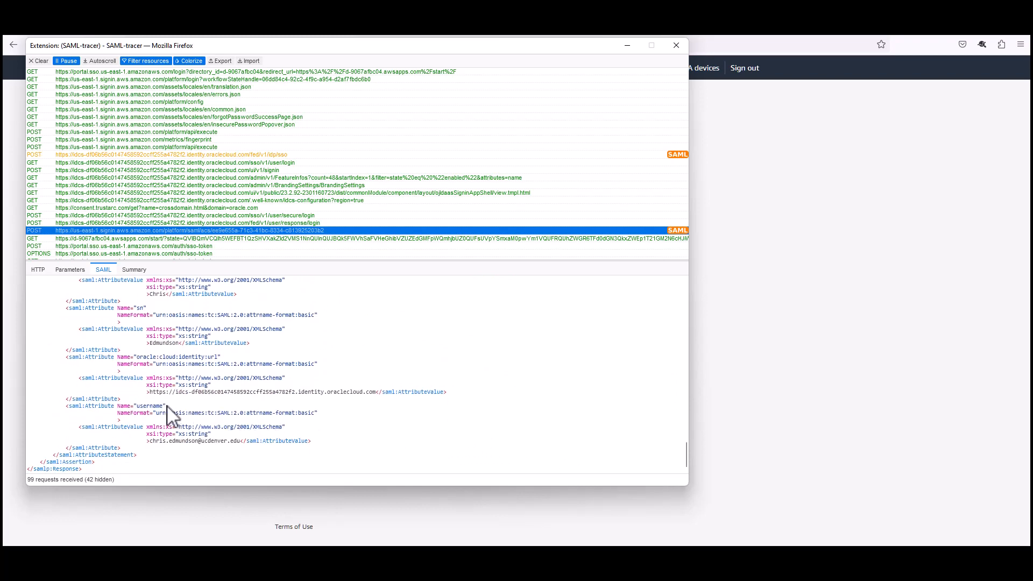
double_click(148, 407)
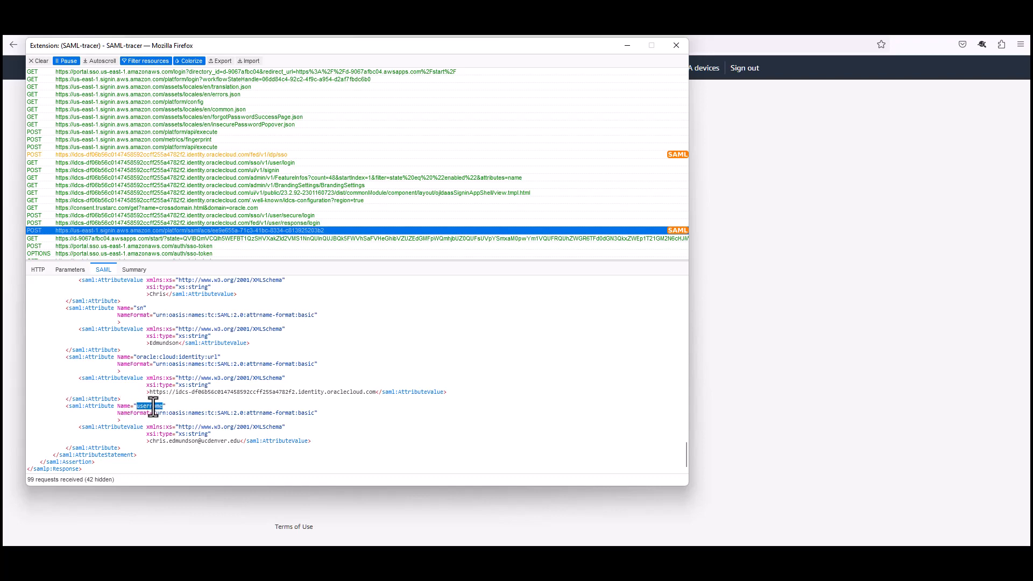